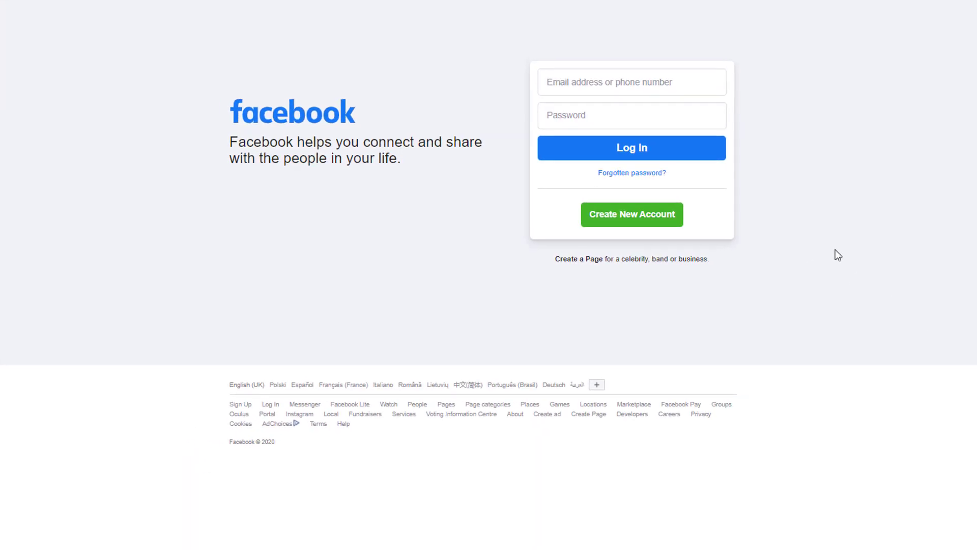
Start a new account and enter the user's name, mobile number and password
{"action": "left_click", "coordinate": [631, 219]}
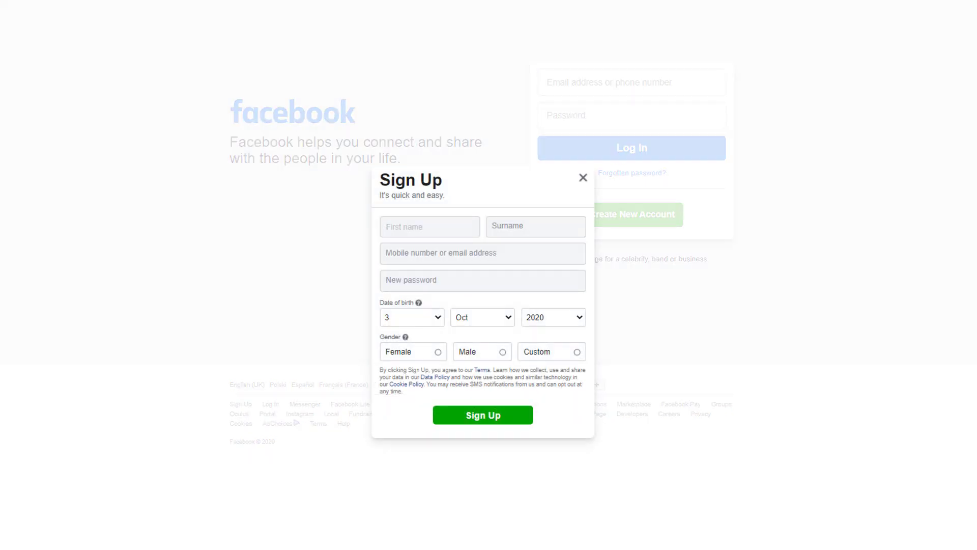
{"action": "key", "text": "Tab"}
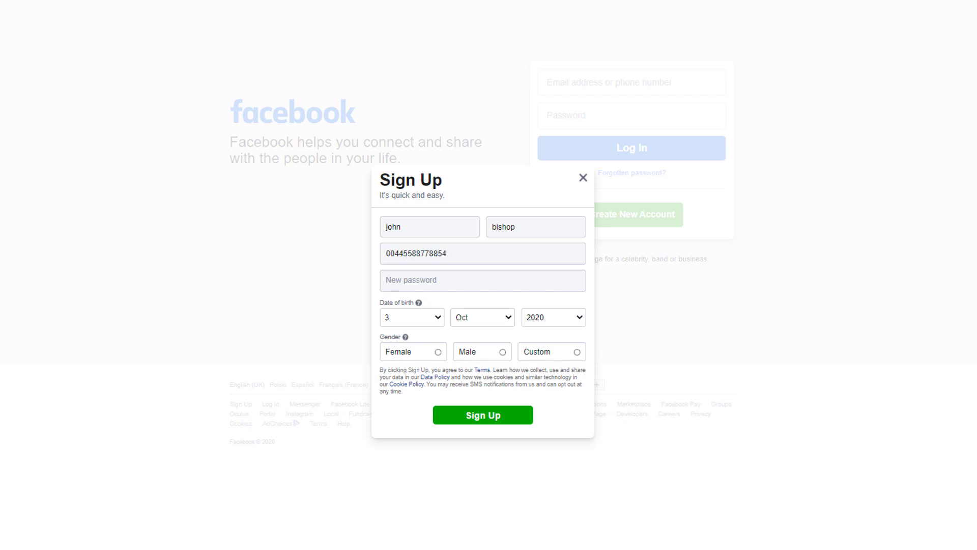
{"action": "key", "text": "Tab"}
{"action": "type", "text": "••••••••••"}
Choose the day, month and year of birth, select Male, and submit the sign-up
{"action": "left_click", "coordinate": [439, 321]}
{"action": "left_click", "coordinate": [395, 298]}
{"action": "left_click", "coordinate": [497, 323]}
{"action": "left_click", "coordinate": [481, 374]}
{"action": "left_click", "coordinate": [579, 317]}
{"action": "scroll", "coordinate": [554, 157], "scroll_direction": "down", "scroll_amount": 20}
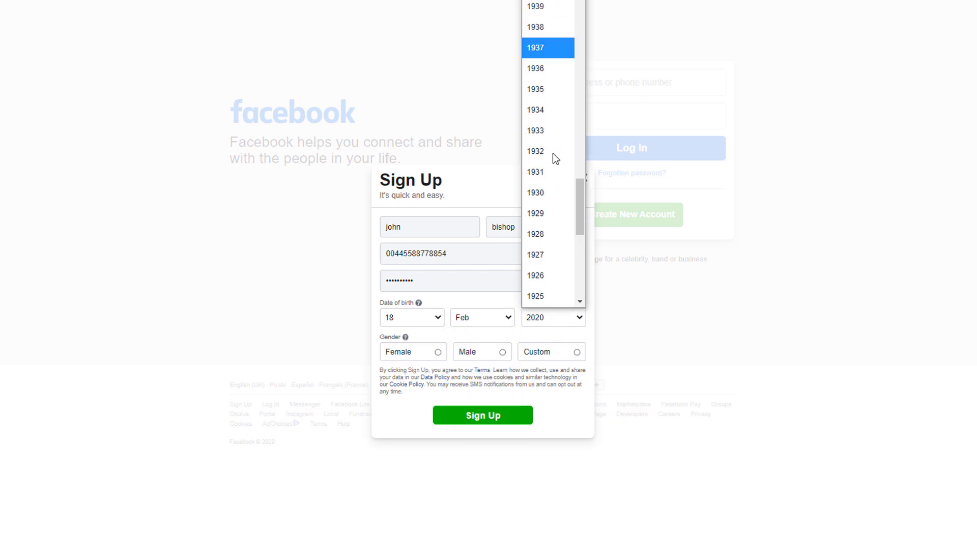
{"action": "left_click", "coordinate": [536, 10]}
{"action": "left_click", "coordinate": [502, 352]}
{"action": "left_click", "coordinate": [482, 415]}
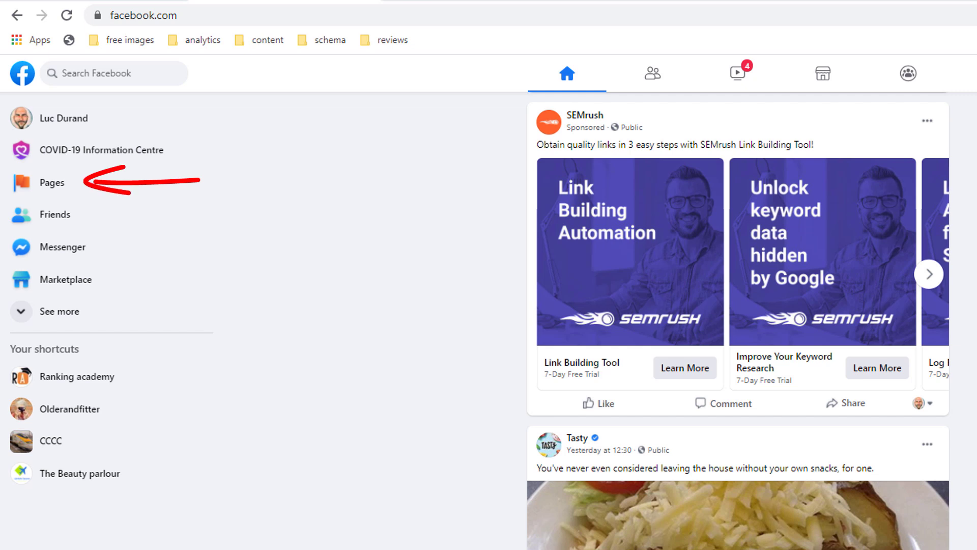
Reach the Create a Page form via Pages > Create New Page, then via + Create > Page
{"action": "left_click", "coordinate": [46, 186]}
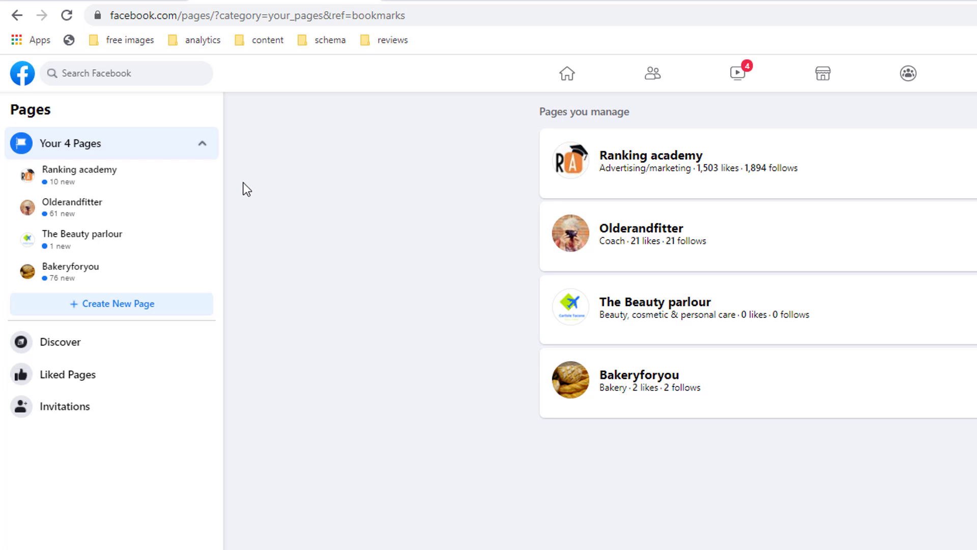
{"action": "left_click", "coordinate": [117, 313]}
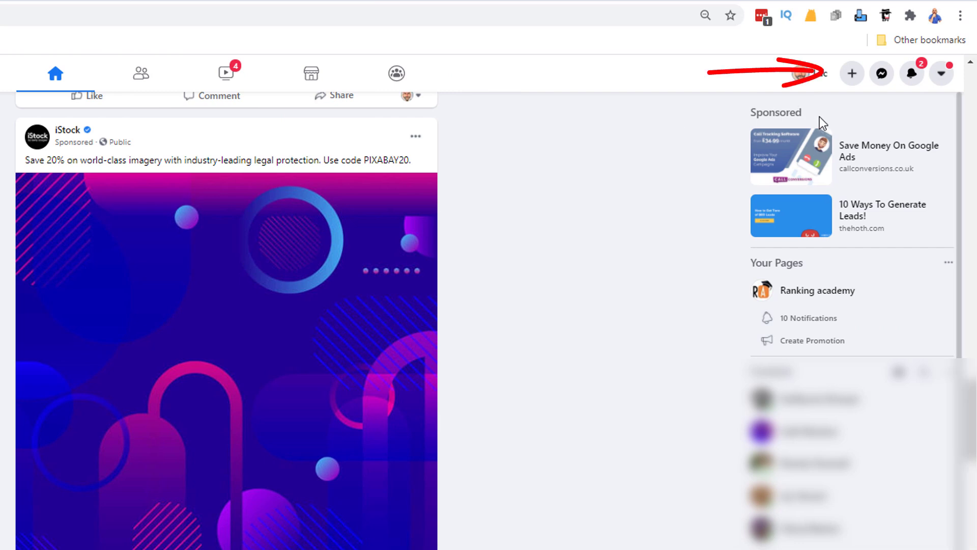
{"action": "left_click", "coordinate": [852, 75]}
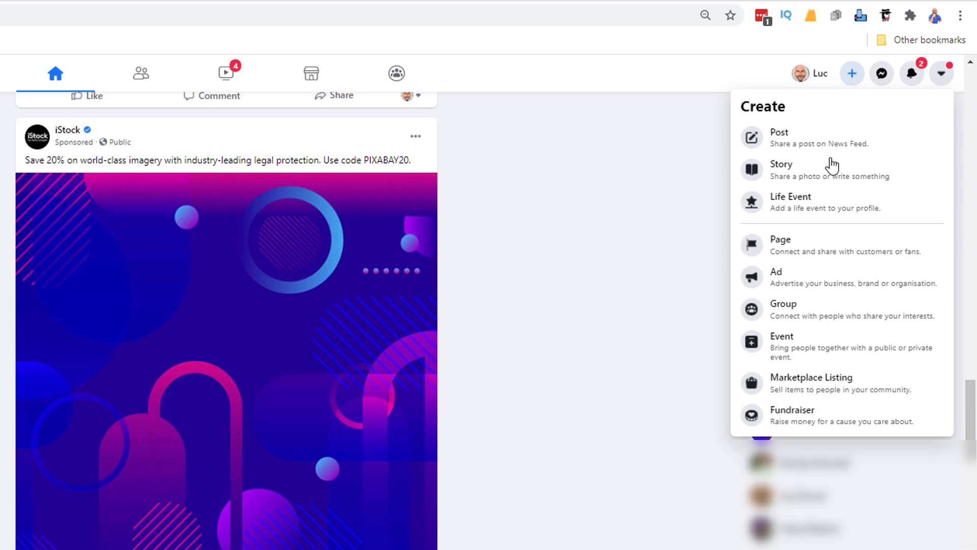
{"action": "left_click", "coordinate": [786, 249]}
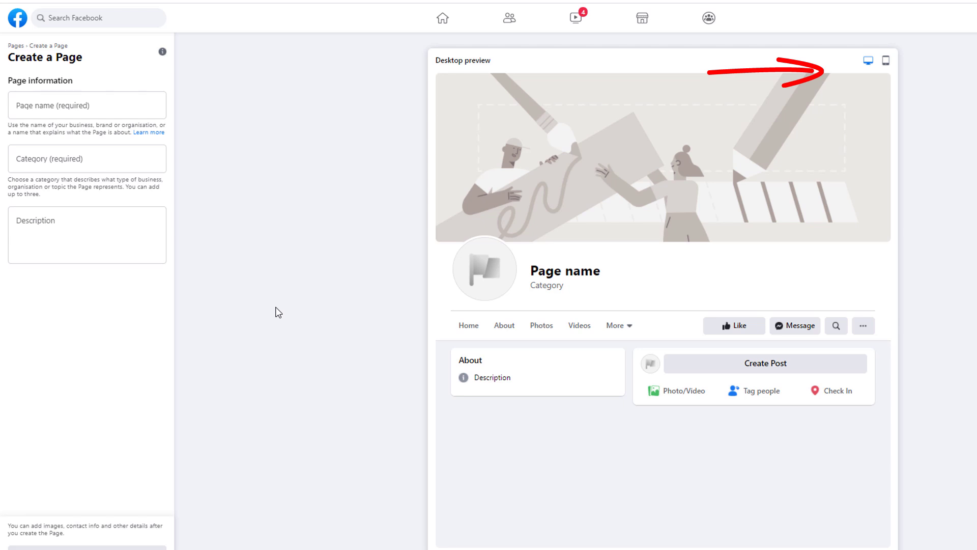
Check the mobile and desktop previews, then name the Page 'The Italian Shack'
{"action": "left_click", "coordinate": [886, 61]}
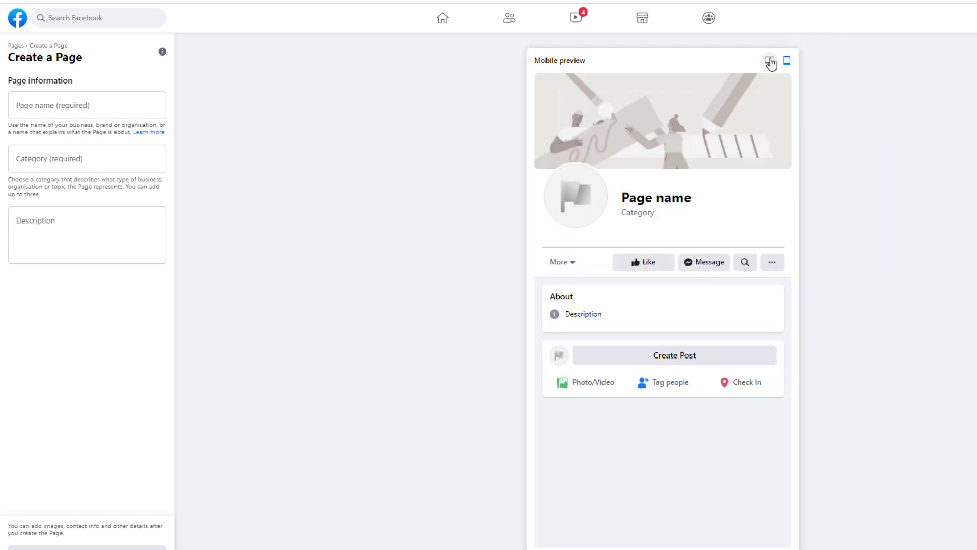
{"action": "left_click", "coordinate": [771, 61]}
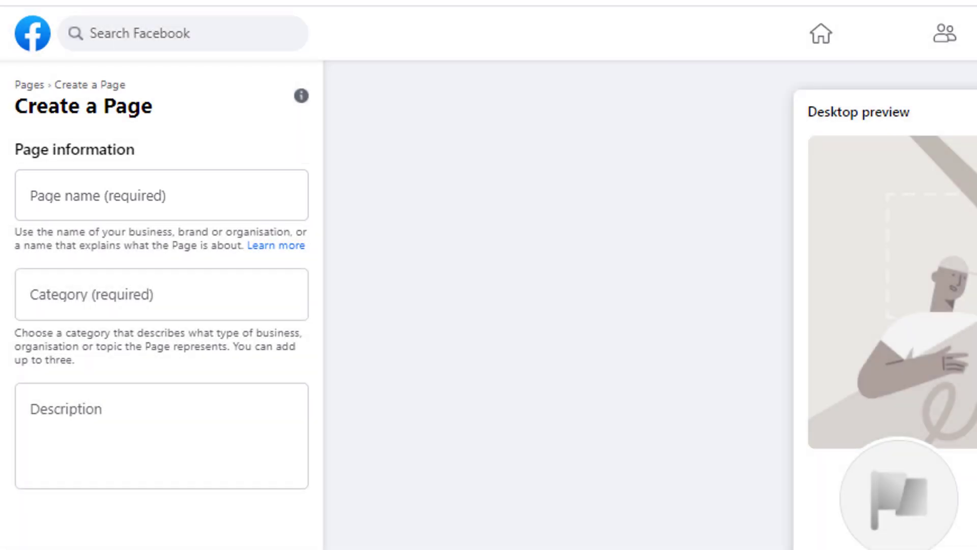
{"action": "left_click", "coordinate": [152, 190]}
{"action": "type", "text": "The Ita"}
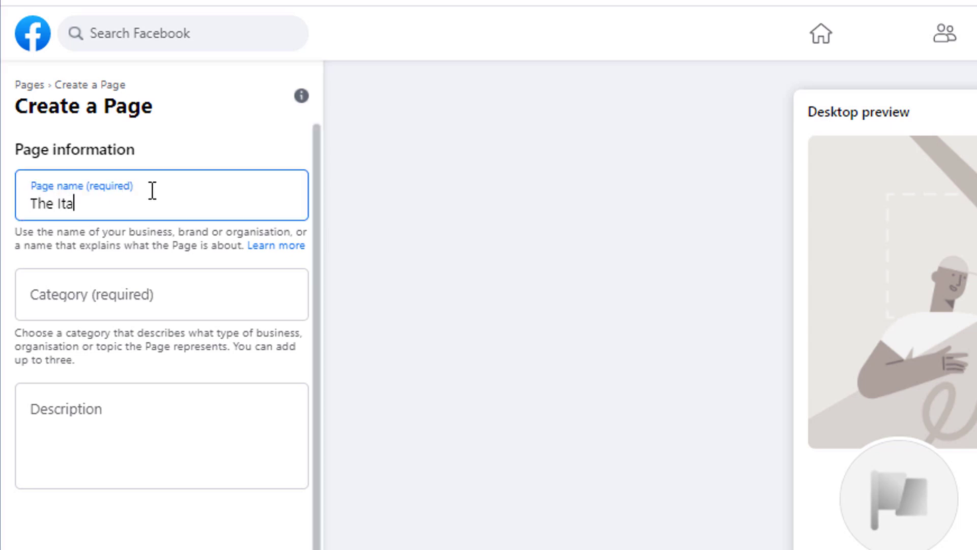
{"action": "type", "text": "lian Shack"}
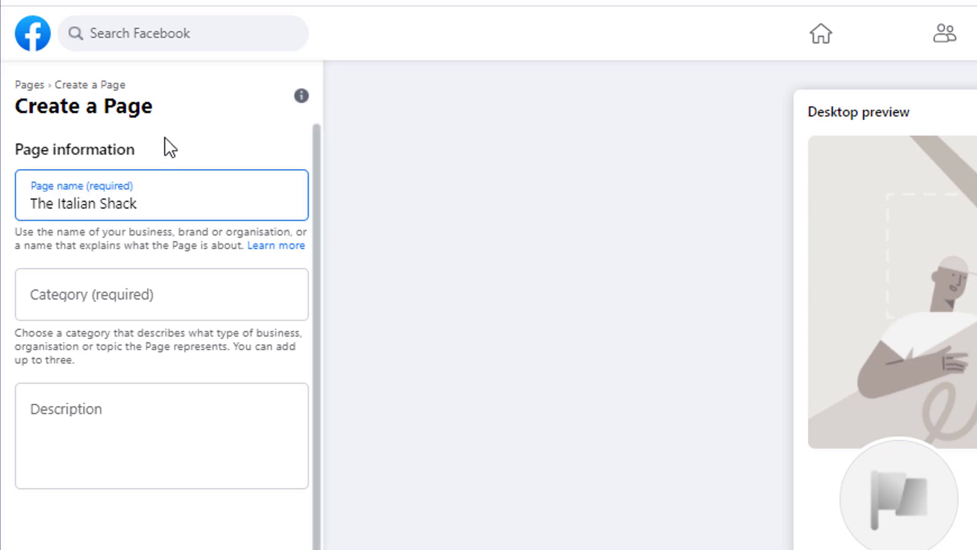
Add the categories Restaurant and Food delivery service to the Page
{"action": "left_click", "coordinate": [114, 298]}
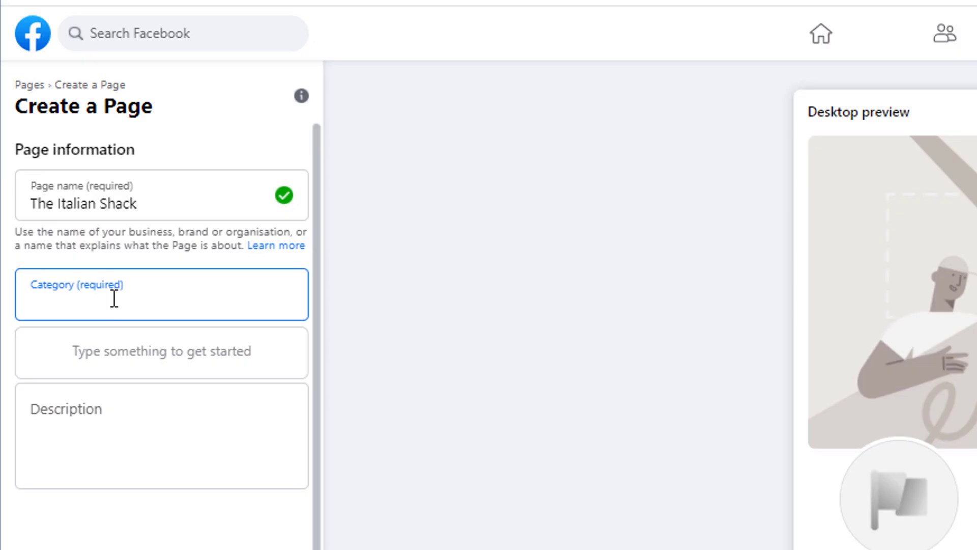
{"action": "type", "text": "Restaurant"}
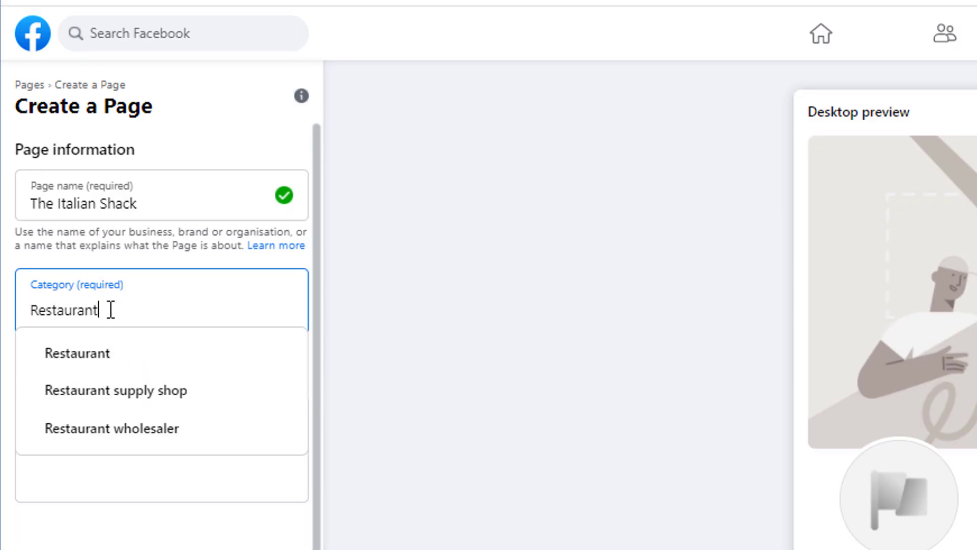
{"action": "left_click", "coordinate": [99, 361]}
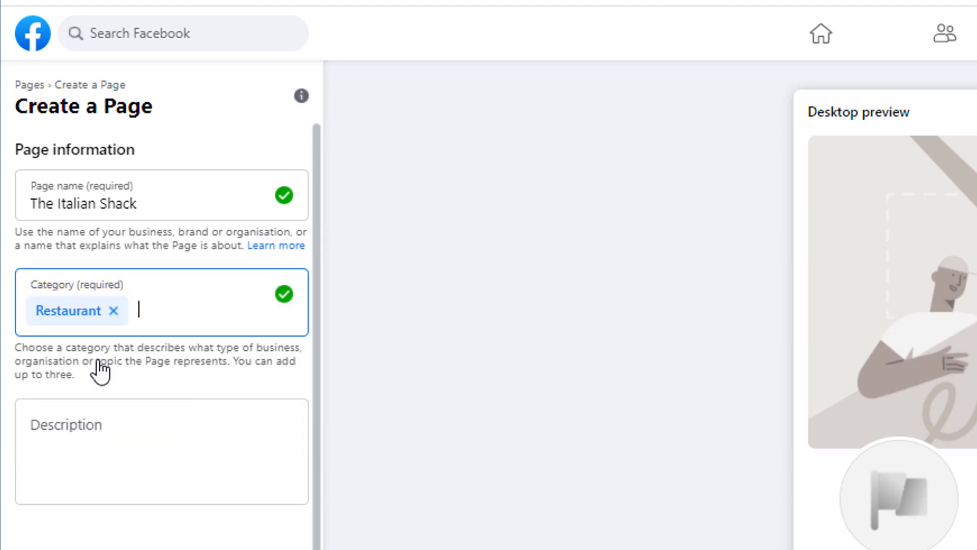
{"action": "left_click", "coordinate": [168, 301]}
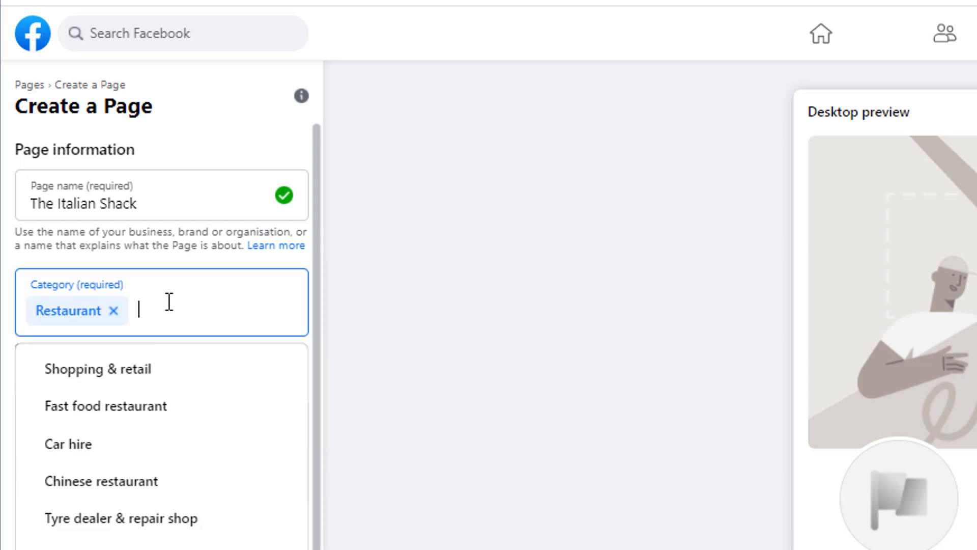
{"action": "left_click", "coordinate": [437, 248]}
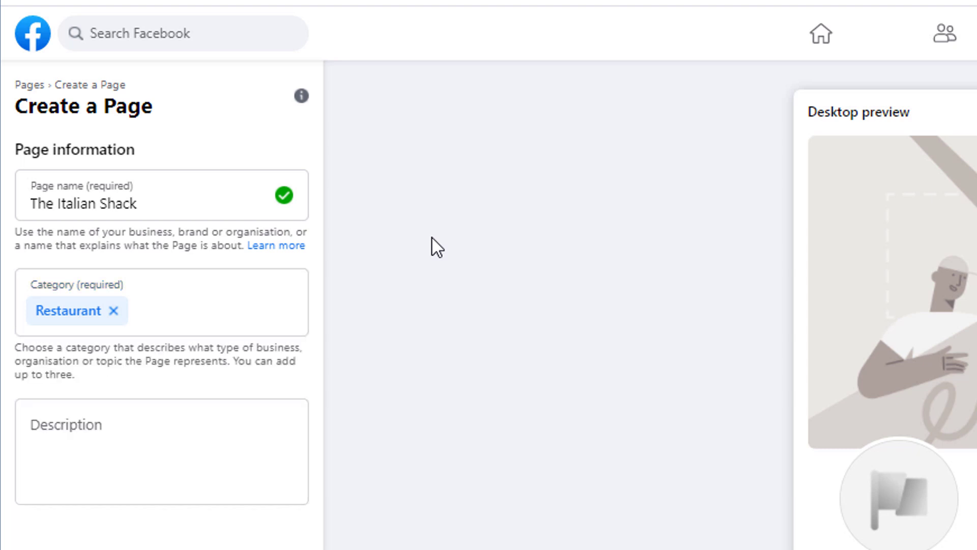
{"action": "left_click", "coordinate": [204, 301]}
{"action": "type", "text": "food"}
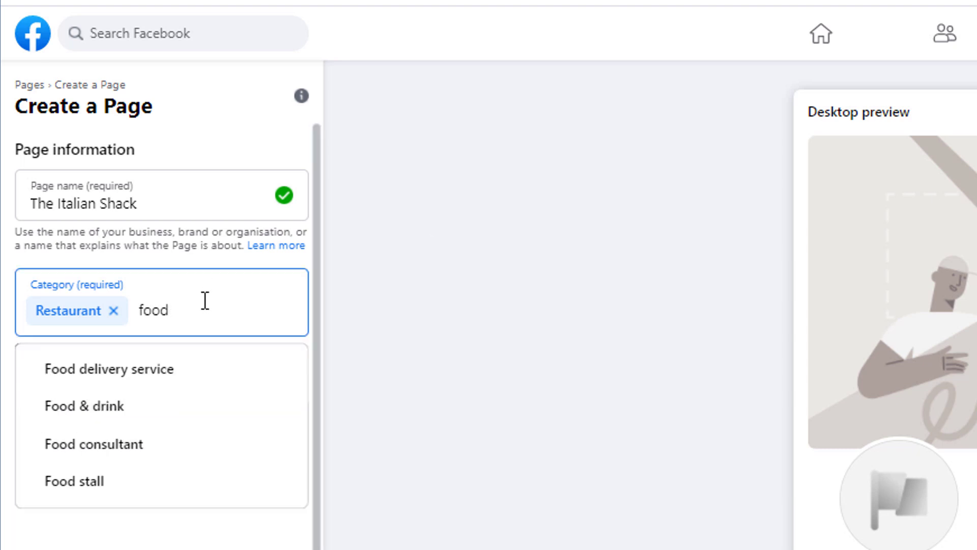
{"action": "left_click", "coordinate": [170, 383]}
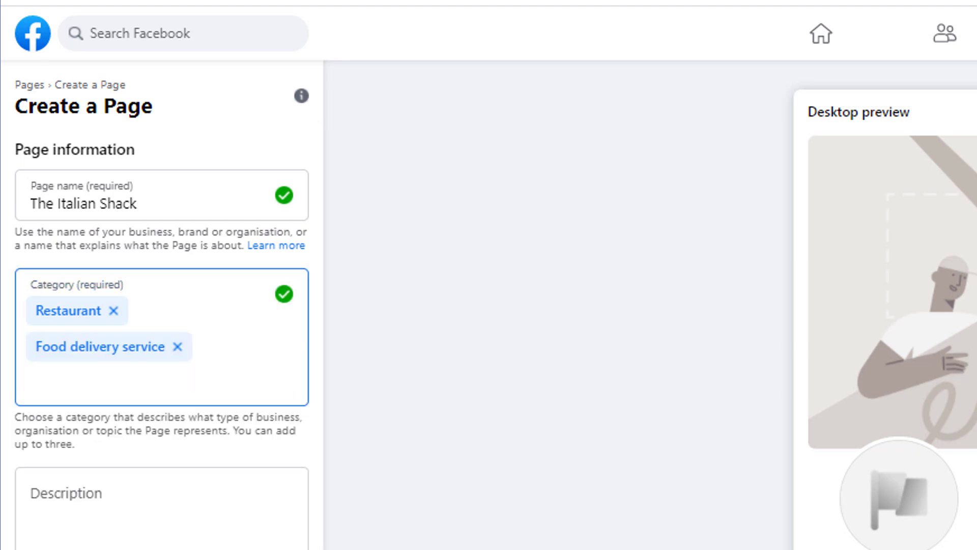
{"action": "scroll", "coordinate": [163, 275], "scroll_direction": "down", "scroll_amount": 6}
{"action": "left_click", "coordinate": [33, 109]}
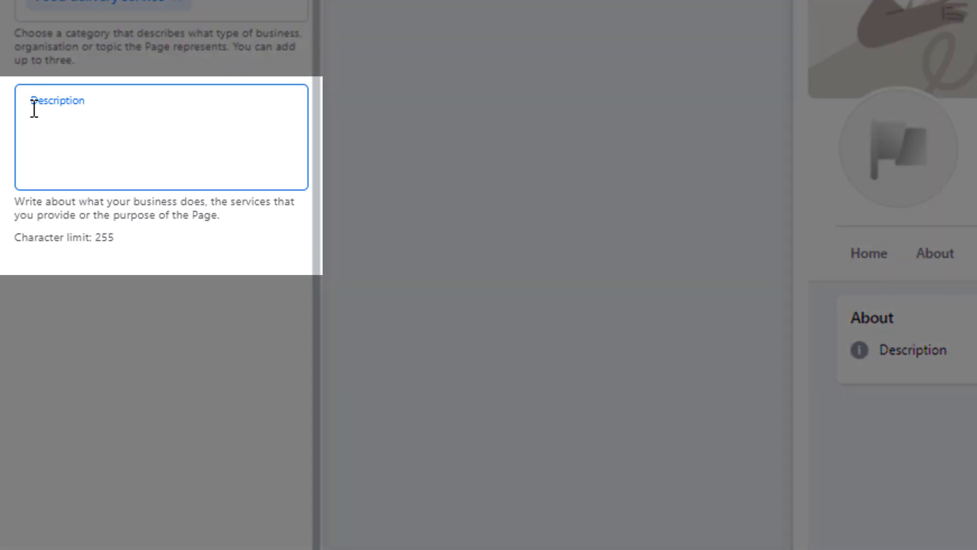
Paste the description about authentic Italian food, dine-in and takeaway, then create the Page
{"action": "type", "text": "At Italian Shack We believe in authenticity. We import all our ingredients directly from Italy and prepare everything from scratch. You can dine in or order take outs."}
{"action": "left_click", "coordinate": [567, 362]}
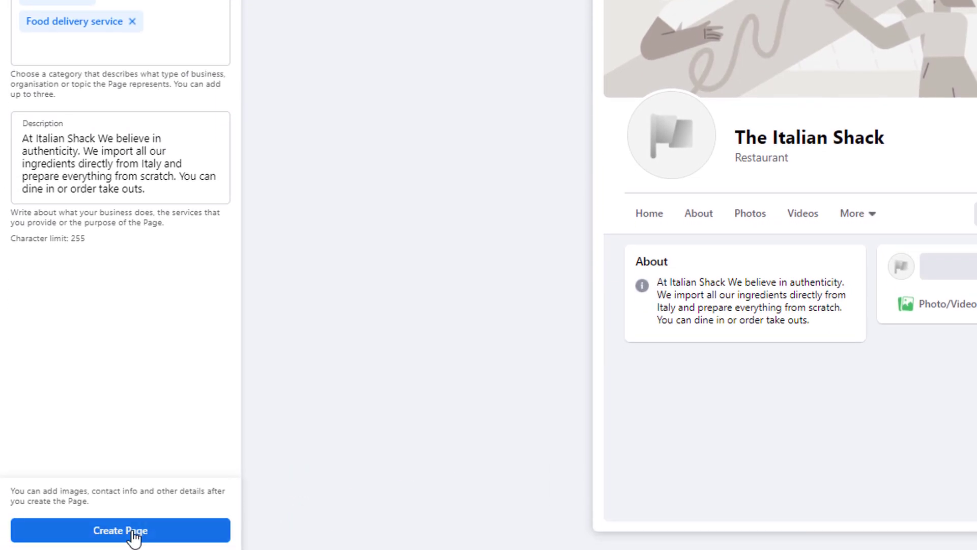
{"action": "left_click", "coordinate": [134, 534]}
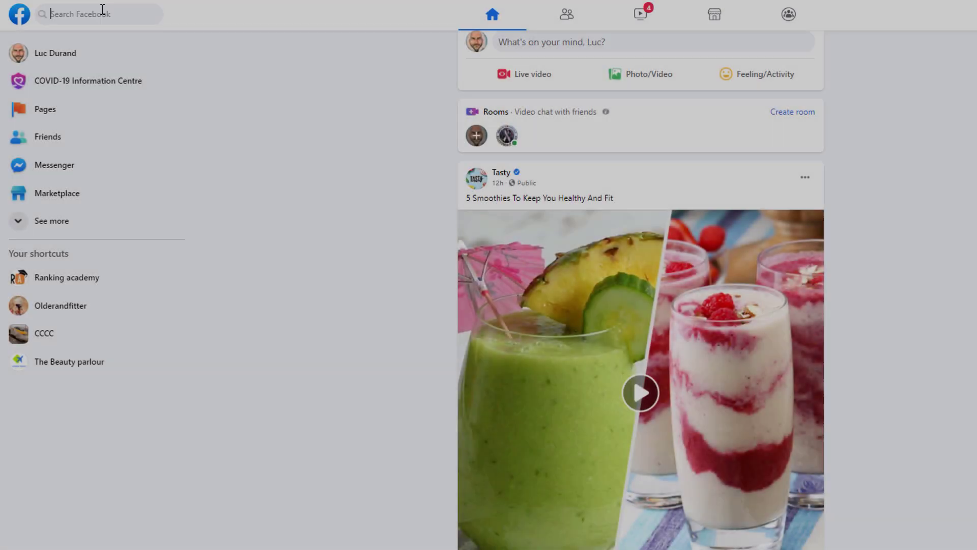
Browse nearby Italian restaurants, then add a sample logo as profile photo and remove it
{"action": "left_click", "coordinate": [102, 12]}
{"action": "left_click", "coordinate": [82, 69]}
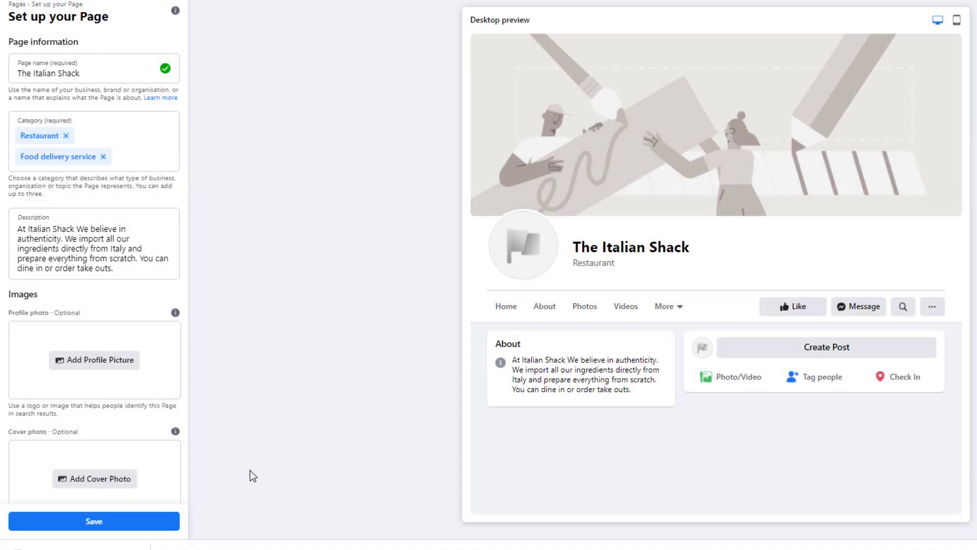
{"action": "mouse_move", "coordinate": [175, 312]}
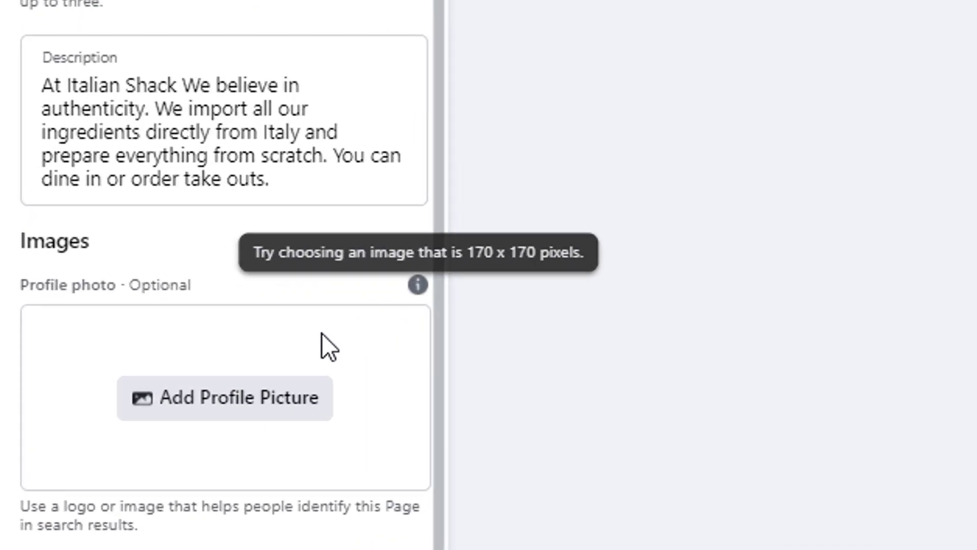
{"action": "left_click", "coordinate": [136, 274]}
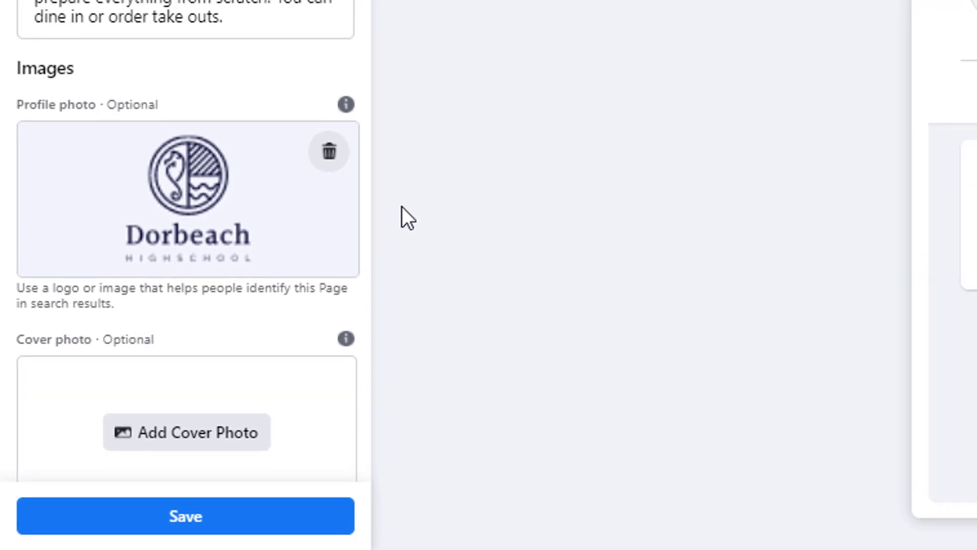
{"action": "left_click", "coordinate": [328, 155]}
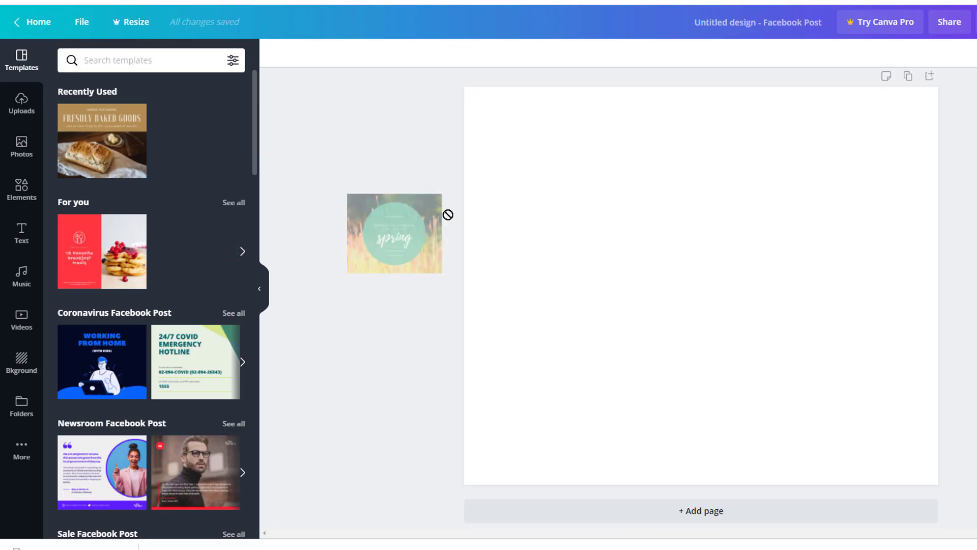
Apply the spring template and place the GLOW text combination on the design
{"action": "left_click_drag", "start_coordinate": [447, 213], "coordinate": [523, 251]}
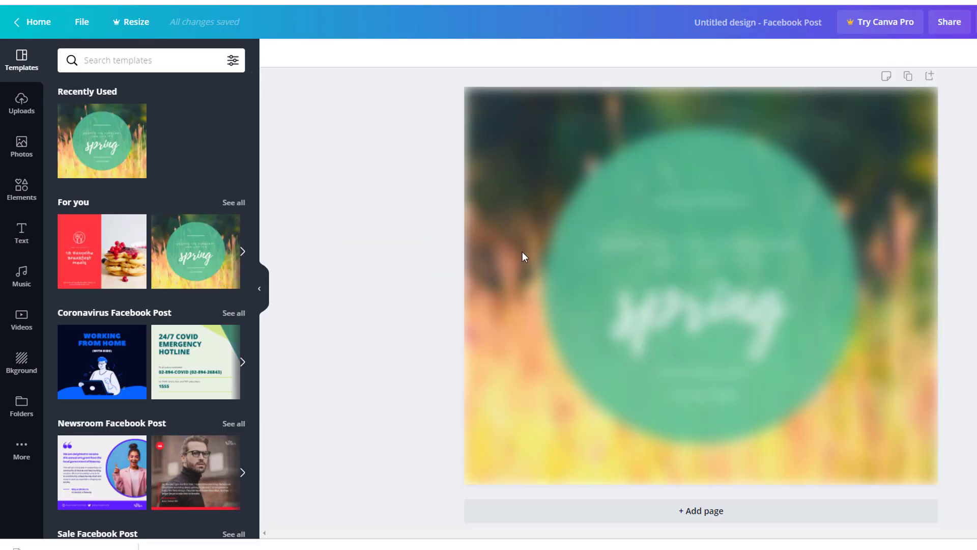
{"action": "left_click", "coordinate": [21, 234]}
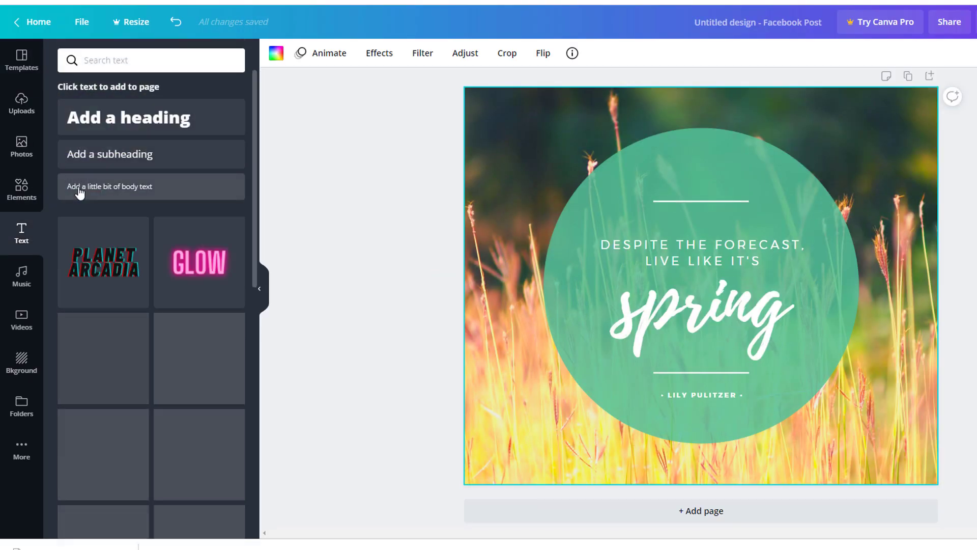
{"action": "left_click_drag", "start_coordinate": [199, 263], "coordinate": [313, 287]}
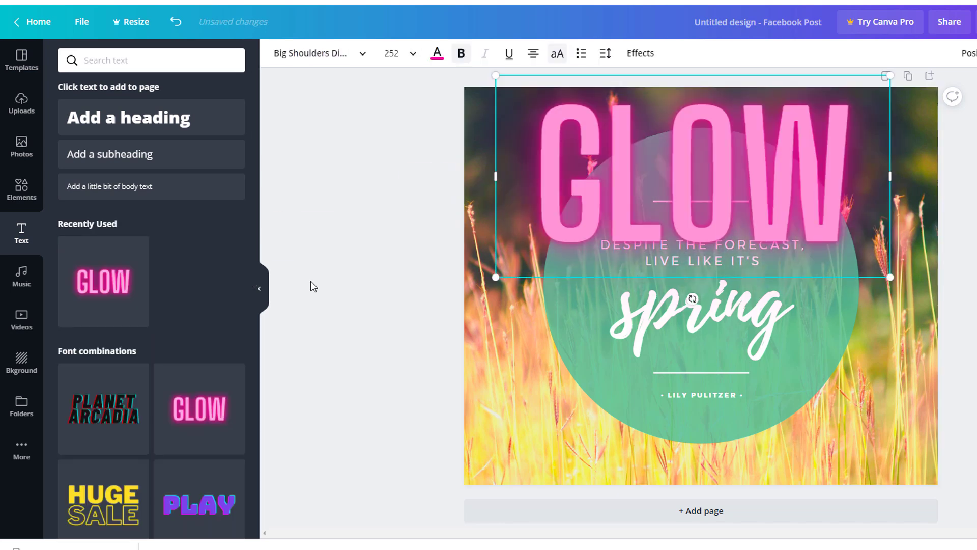
Add a resized ice-cream sticker at the right and a Love sticker at the lower left
{"action": "left_click", "coordinate": [25, 196]}
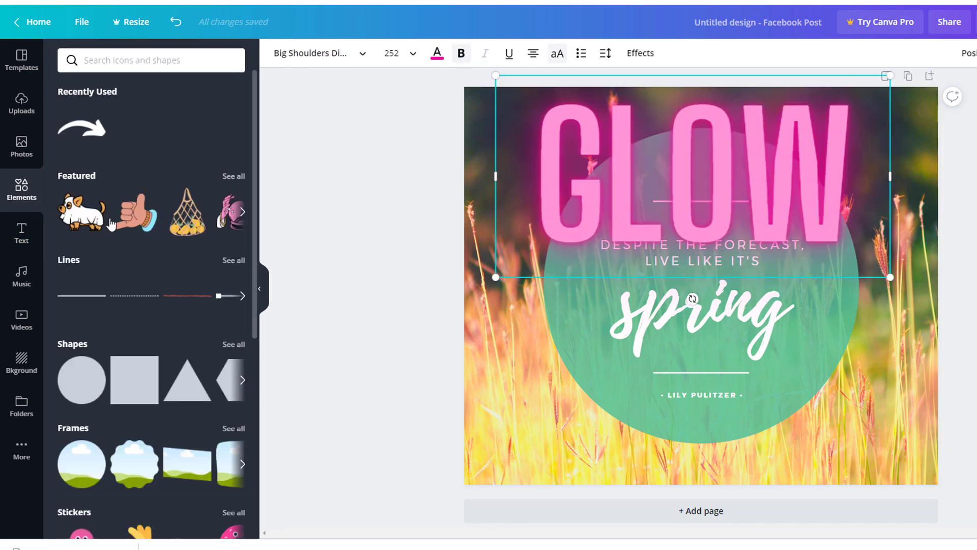
{"action": "scroll", "coordinate": [91, 361], "scroll_direction": "down", "scroll_amount": 3}
{"action": "left_click_drag", "start_coordinate": [449, 354], "coordinate": [865, 306]}
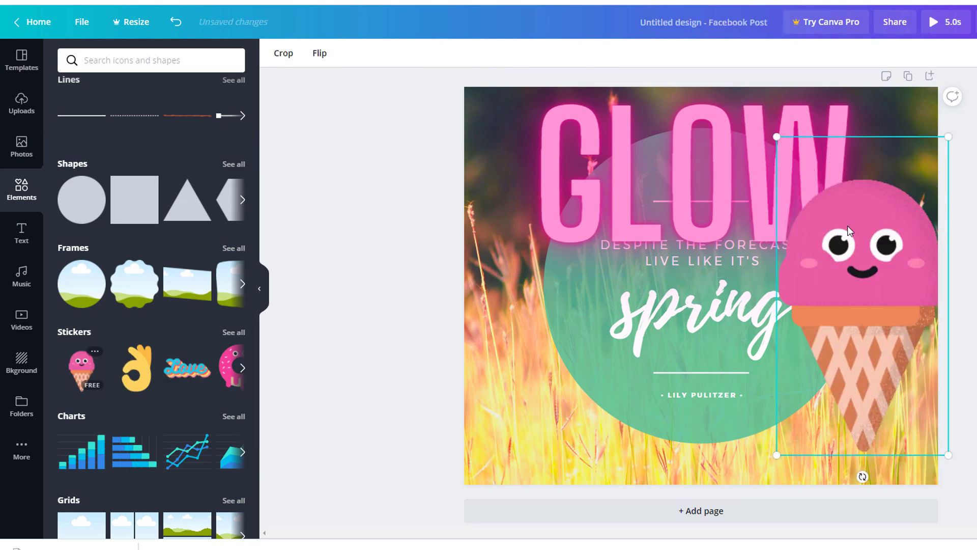
{"action": "left_click_drag", "start_coordinate": [776, 137], "coordinate": [810, 275]}
{"action": "left_click", "coordinate": [810, 270]}
{"action": "left_click_drag", "start_coordinate": [186, 368], "coordinate": [675, 402]}
{"action": "left_click_drag", "start_coordinate": [481, 307], "coordinate": [652, 371]}
{"action": "left_click_drag", "start_coordinate": [753, 413], "coordinate": [572, 377]}
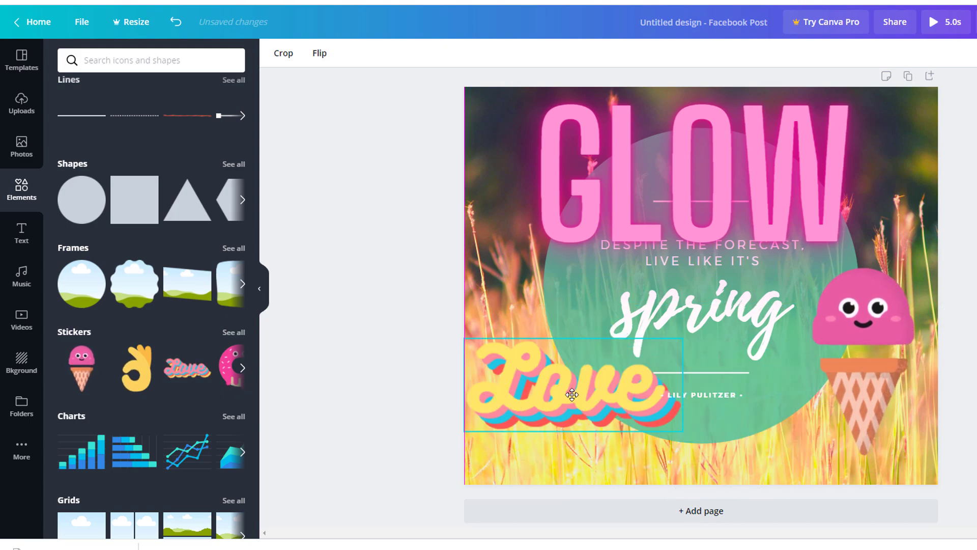
{"action": "left_click", "coordinate": [419, 380]}
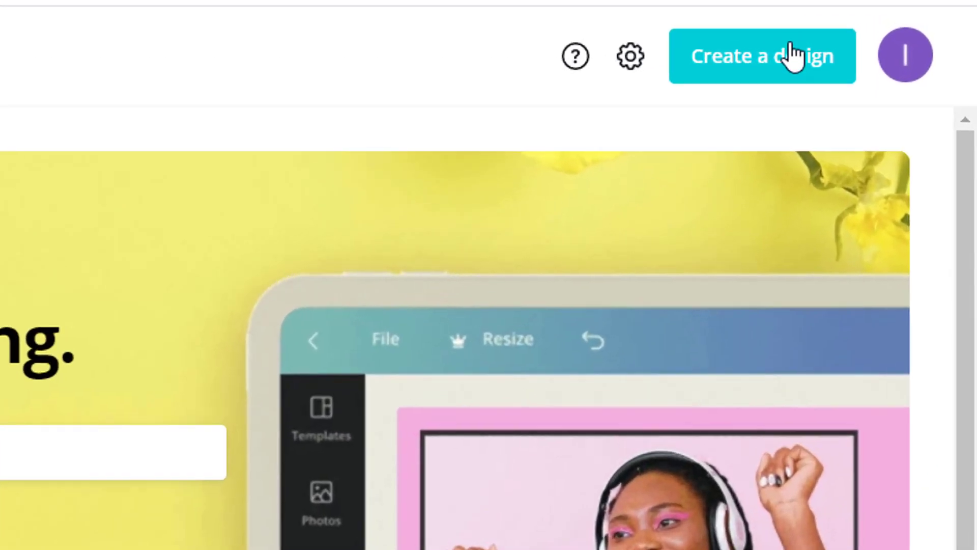
Create a new custom design of 180 × 180 px
{"action": "left_click", "coordinate": [792, 56]}
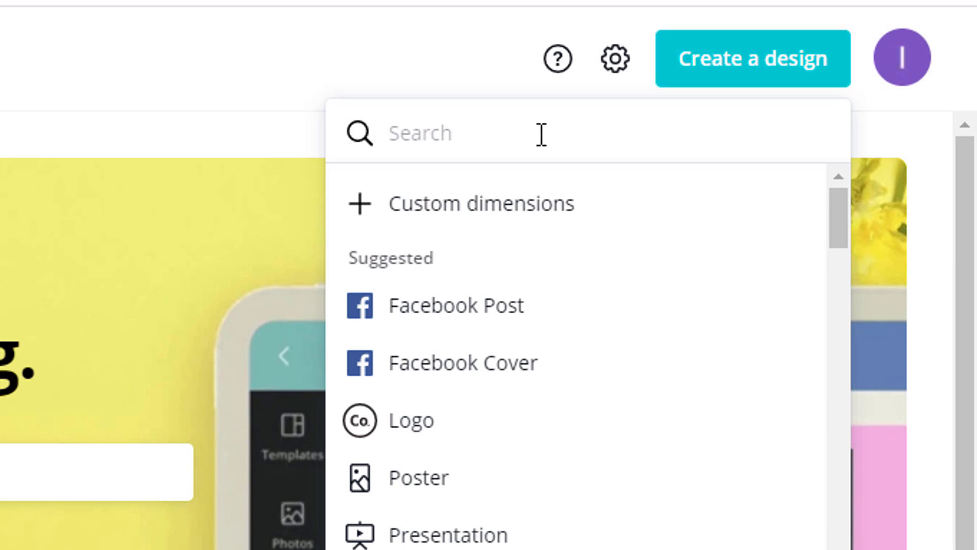
{"action": "left_click", "coordinate": [519, 218]}
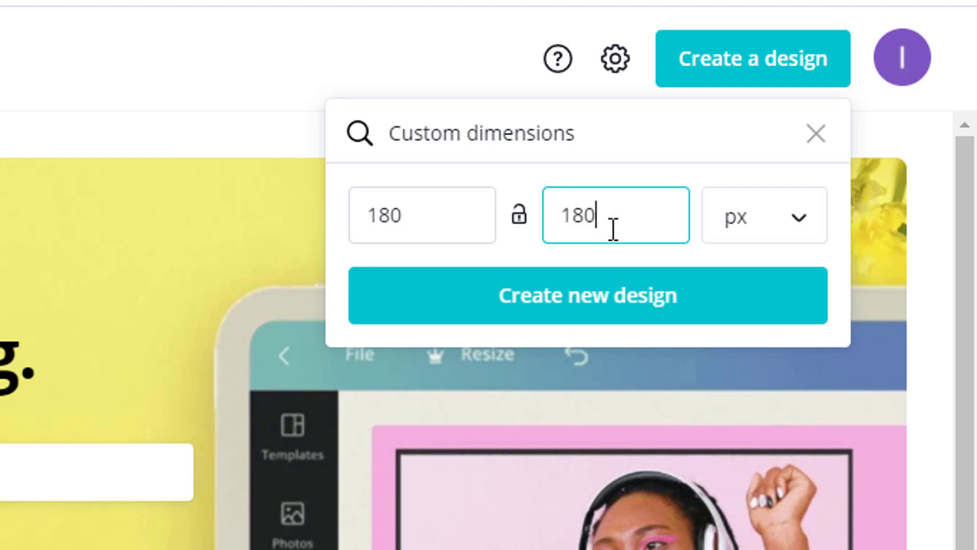
{"action": "left_click", "coordinate": [788, 220]}
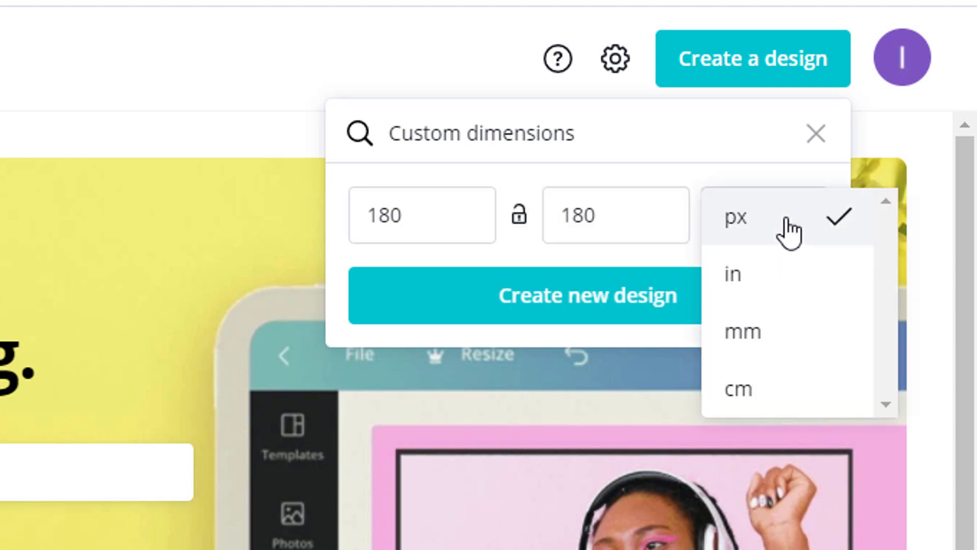
{"action": "left_click", "coordinate": [789, 233]}
{"action": "left_click", "coordinate": [630, 306]}
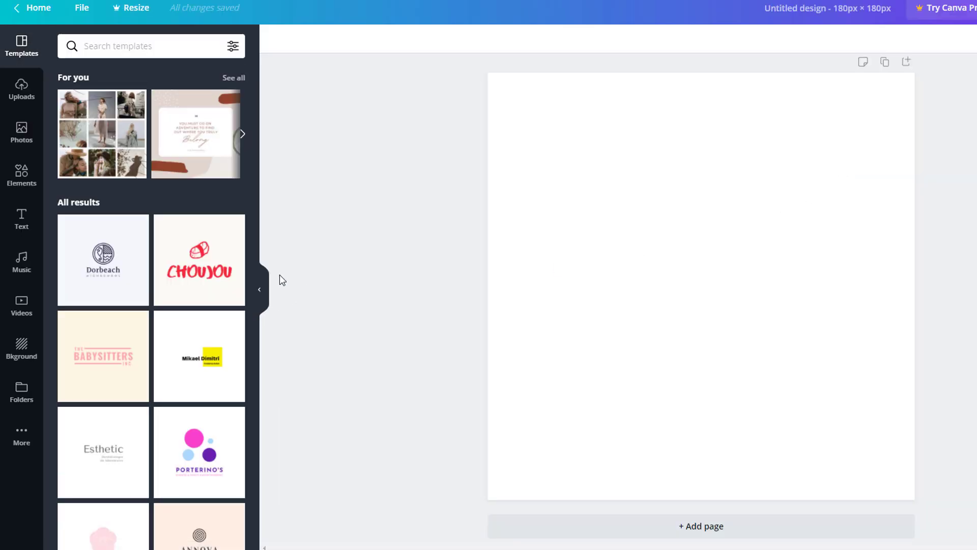
Build three full-height vertical bands coloured green, white and red
{"action": "left_click", "coordinate": [15, 185]}
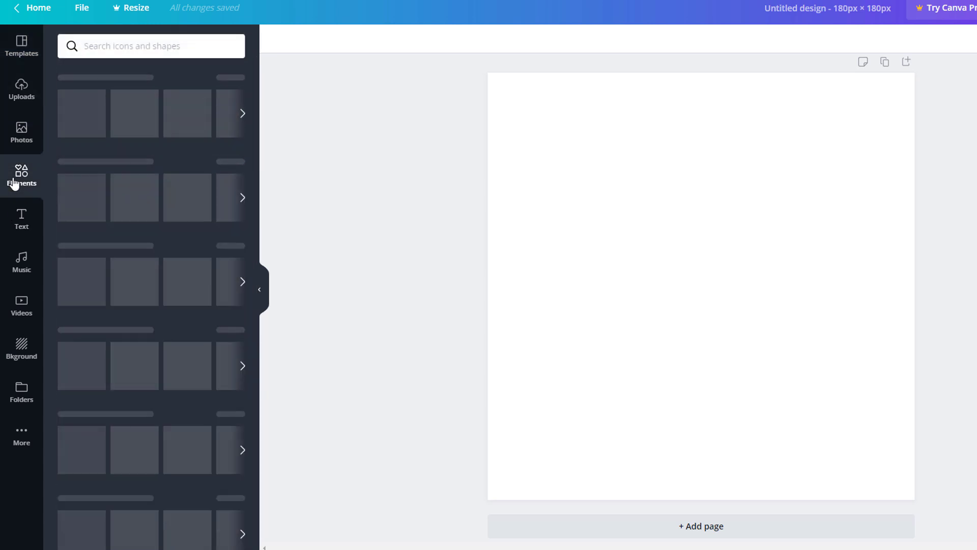
{"action": "left_click_drag", "start_coordinate": [375, 239], "coordinate": [604, 188]}
{"action": "left_click_drag", "start_coordinate": [722, 305], "coordinate": [540, 500]}
{"action": "left_click_drag", "start_coordinate": [593, 286], "coordinate": [648, 286]}
{"action": "key", "text": "ctrl+d"}
{"action": "left_click_drag", "start_coordinate": [560, 238], "coordinate": [779, 203]}
{"action": "left_click", "coordinate": [275, 36]}
{"action": "left_click", "coordinate": [103, 310]}
{"action": "left_click", "coordinate": [69, 245]}
{"action": "left_click_drag", "start_coordinate": [766, 286], "coordinate": [781, 286]}
Add the heading 'THE ITALIAN SHACK', delete the subtitle, and download as PNG
{"action": "left_click", "coordinate": [22, 219]}
{"action": "scroll", "coordinate": [153, 305], "scroll_direction": "down", "scroll_amount": 2}
{"action": "left_click_drag", "start_coordinate": [103, 224], "coordinate": [705, 375]}
{"action": "double_click", "coordinate": [855, 276]}
{"action": "type", "text": "THE ITALIAN SHACK"}
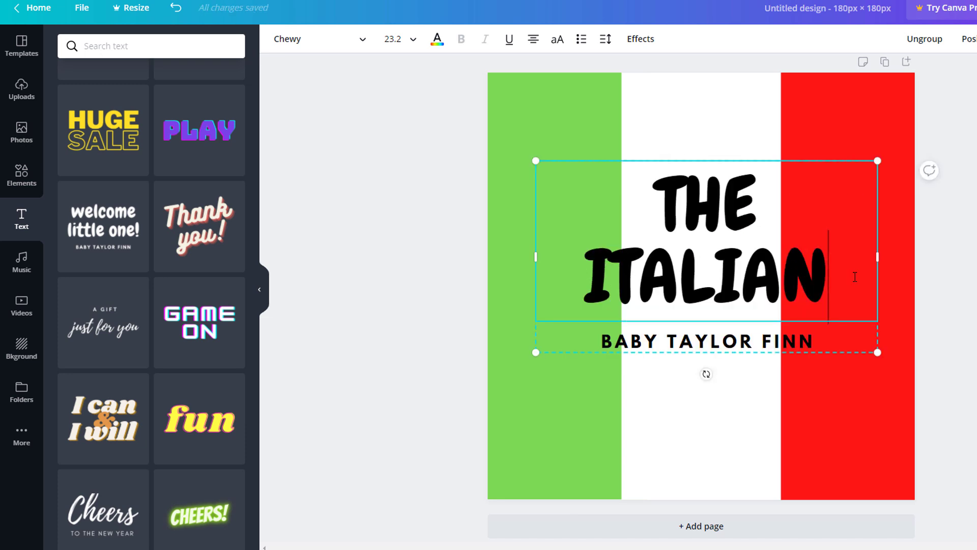
{"action": "left_click", "coordinate": [811, 305]}
{"action": "key", "text": "Delete"}
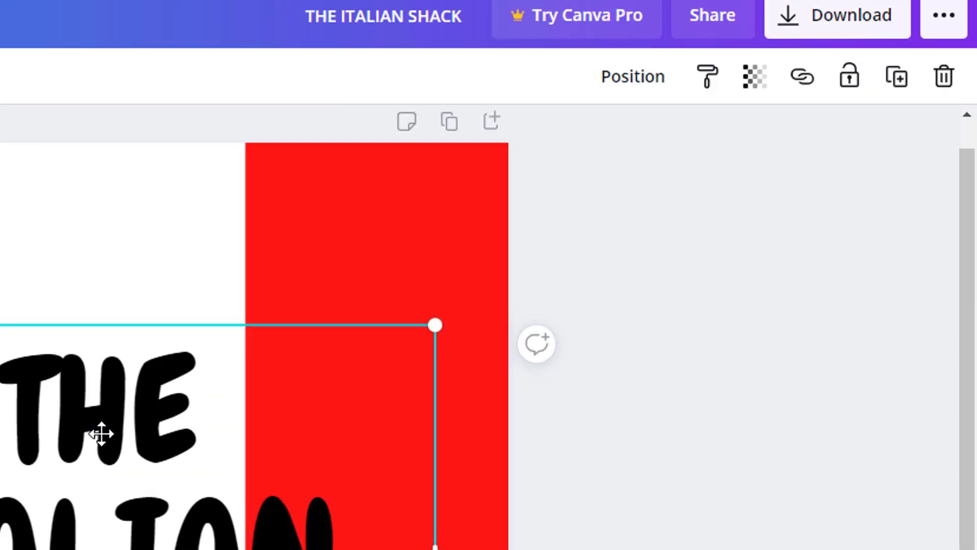
{"action": "left_click", "coordinate": [976, 8]}
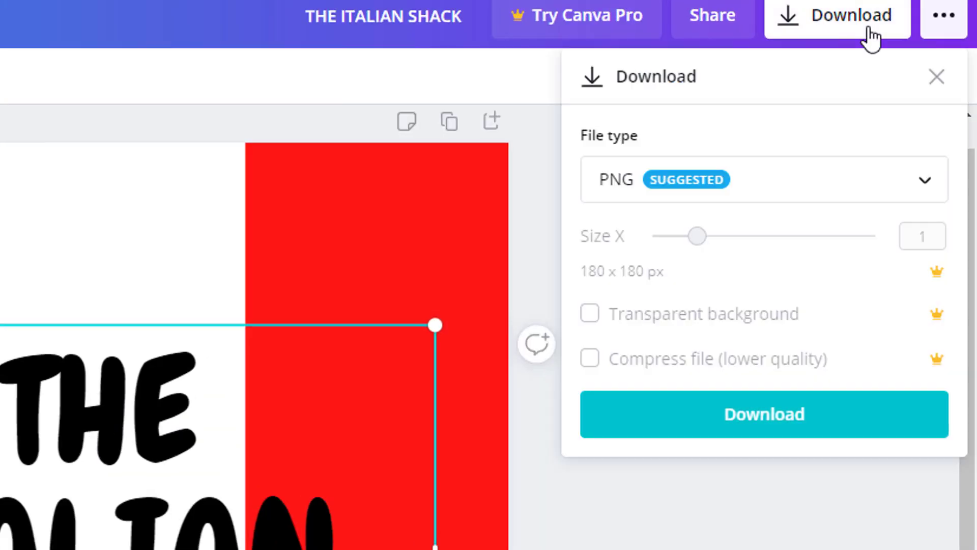
{"action": "left_click", "coordinate": [796, 419]}
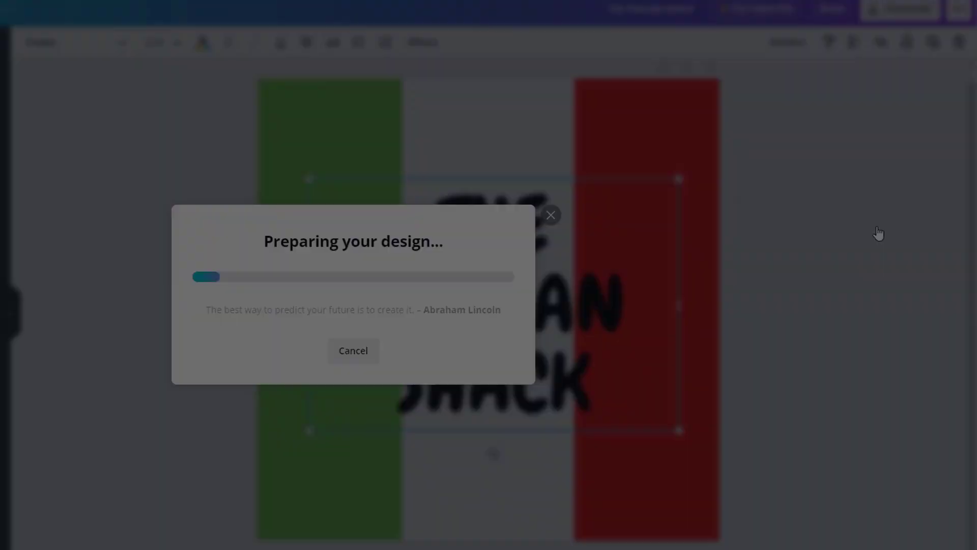
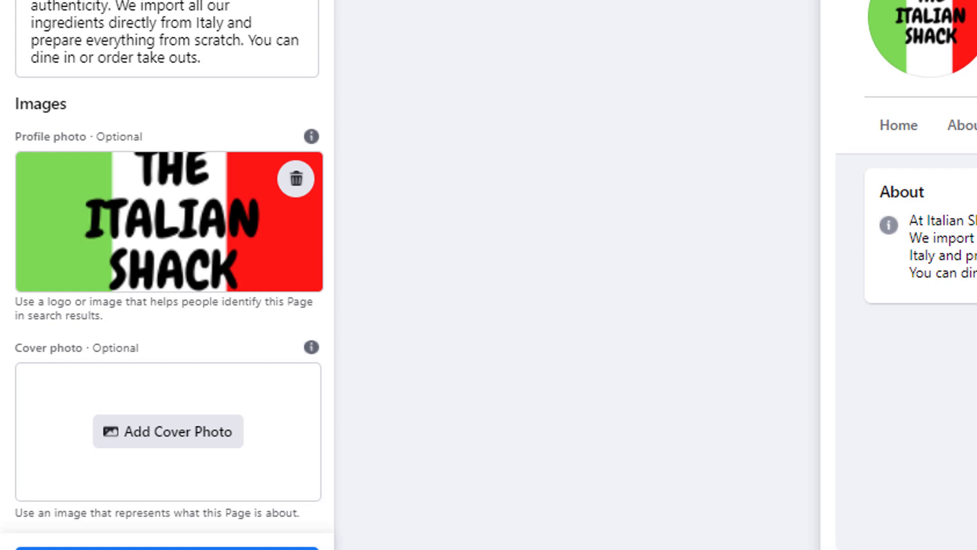
{"action": "mouse_move", "coordinate": [311, 349]}
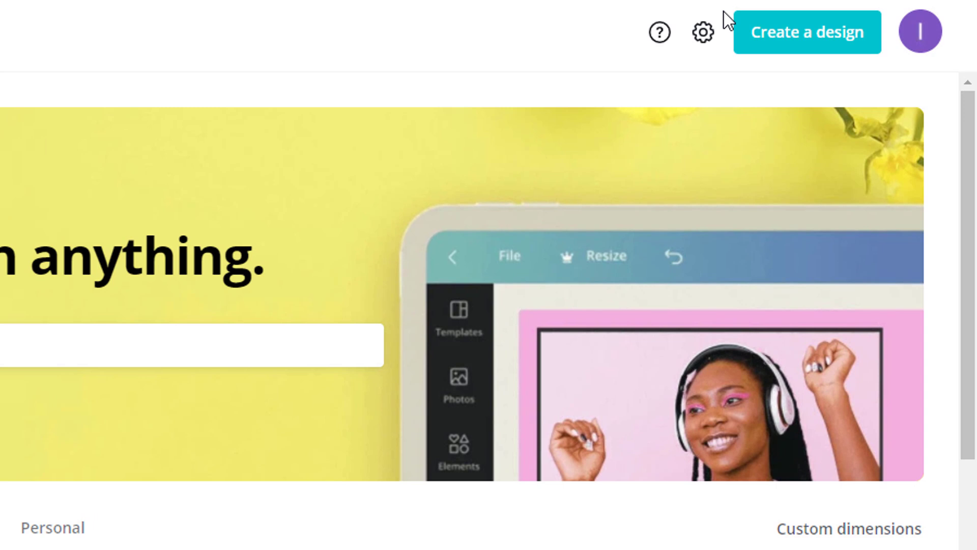
Start a Facebook Cover in Canva and apply the August Pizza Promo template found by searching 'restaurant'
{"action": "left_click", "coordinate": [774, 35]}
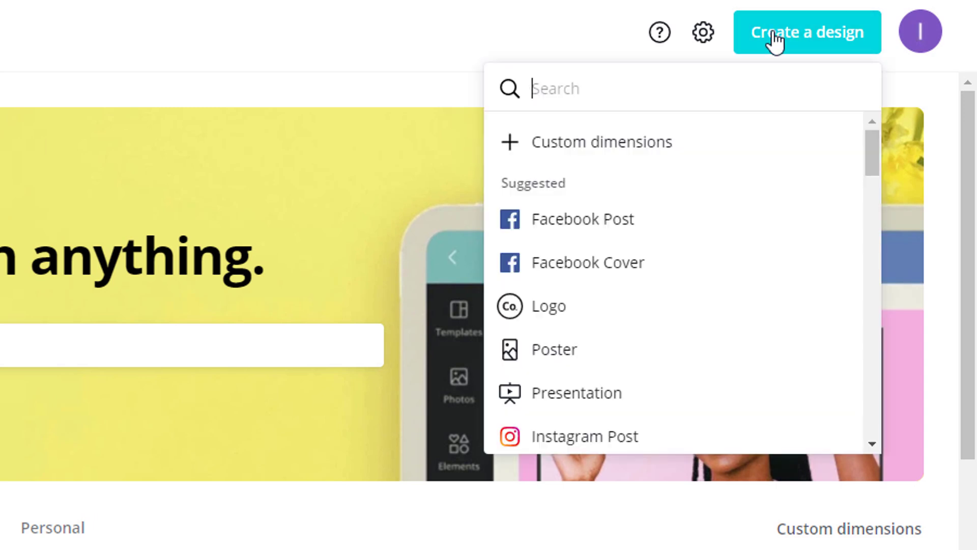
{"action": "left_click", "coordinate": [619, 272]}
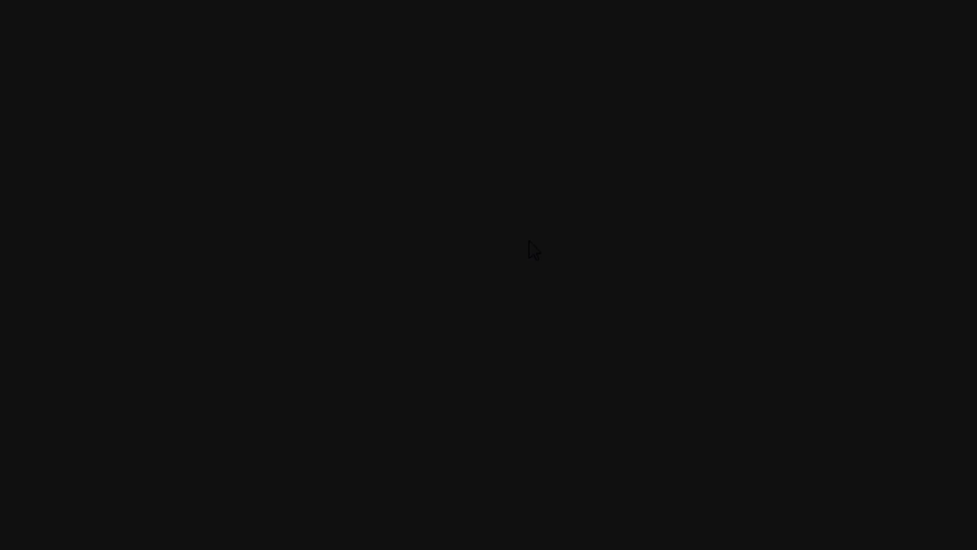
{"action": "type", "text": "restaur"}
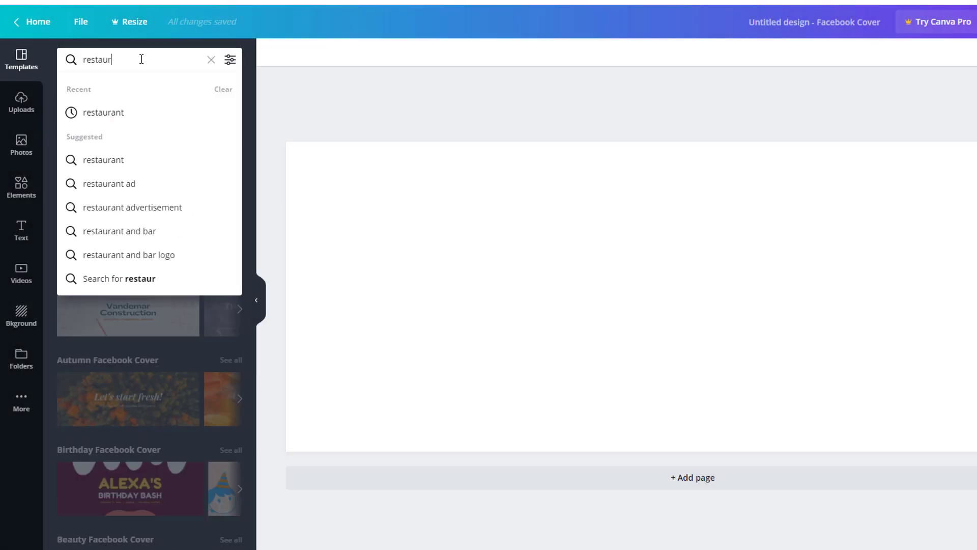
{"action": "type", "text": "ant"}
{"action": "key", "text": "Return"}
{"action": "scroll", "coordinate": [159, 153], "scroll_direction": "down", "scroll_amount": 8}
{"action": "left_click", "coordinate": [150, 326]}
Change the headline to THE ITALIAN SHACK and the subtitle to 'Authentic Italian food'
{"action": "double_click", "coordinate": [724, 249]}
{"action": "type", "text": "THE AUGUST"}
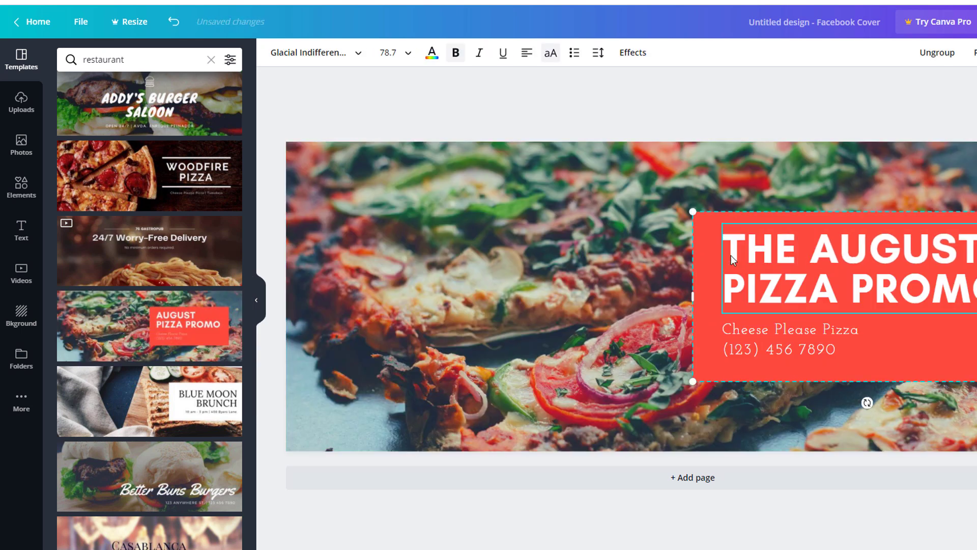
{"action": "double_click", "coordinate": [810, 249]}
{"action": "type", "text": "ITALIAN"}
{"action": "left_click_drag", "start_coordinate": [724, 288], "coordinate": [975, 288]}
{"action": "type", "text": "SHACK"}
{"action": "left_click", "coordinate": [726, 334]}
{"action": "triple_click", "coordinate": [726, 335]}
{"action": "type", "text": "Authentic Italian food"}
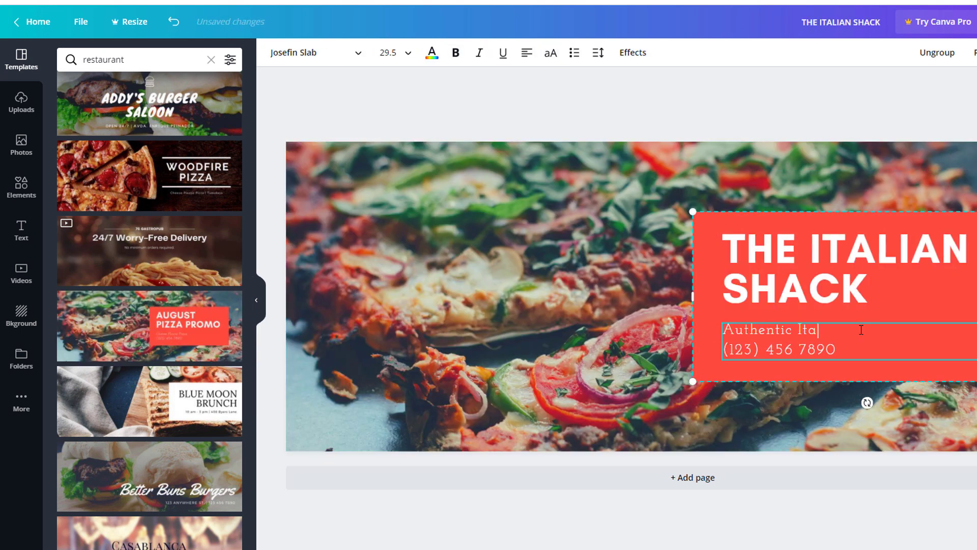
{"action": "left_click", "coordinate": [807, 519]}
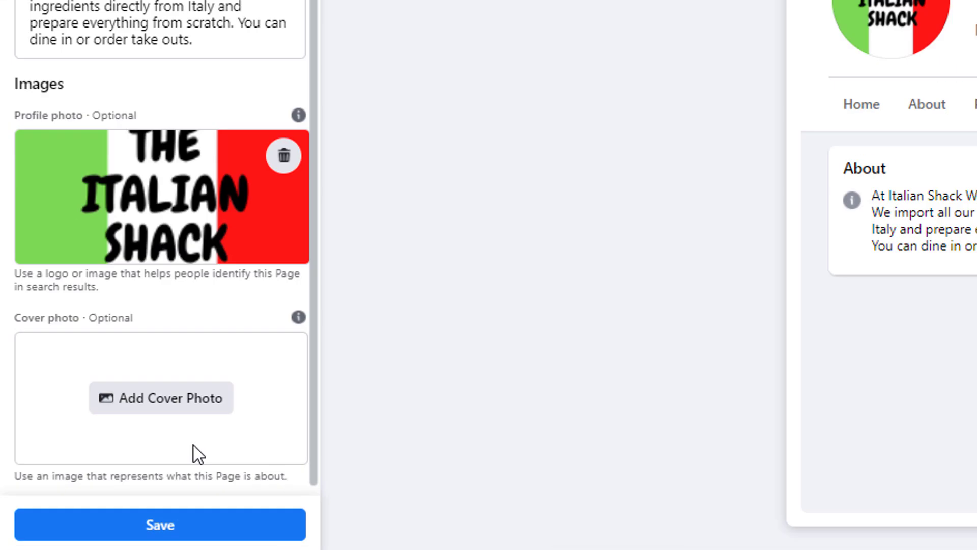
Upload the Canva pizza design as the cover photo and save the new page
{"action": "left_click", "coordinate": [201, 404]}
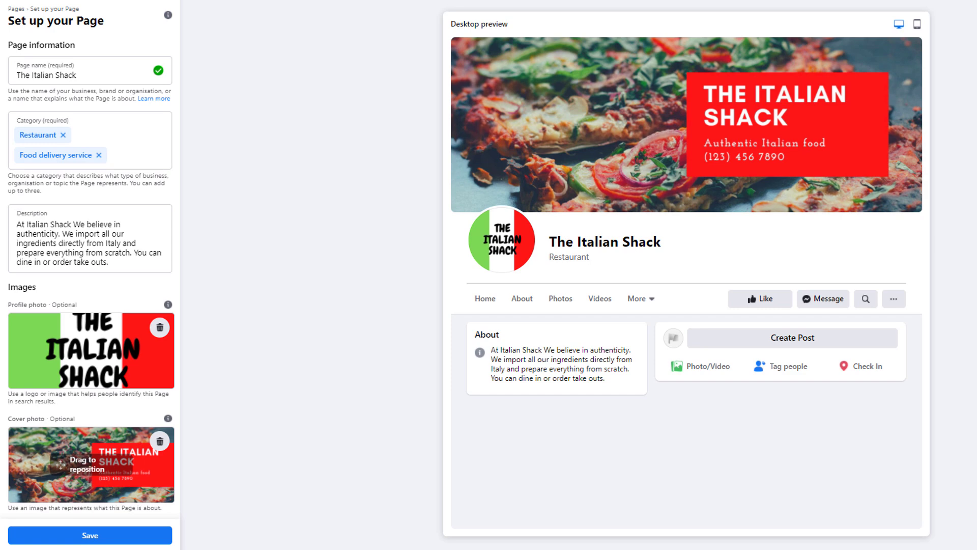
{"action": "left_click", "coordinate": [95, 534]}
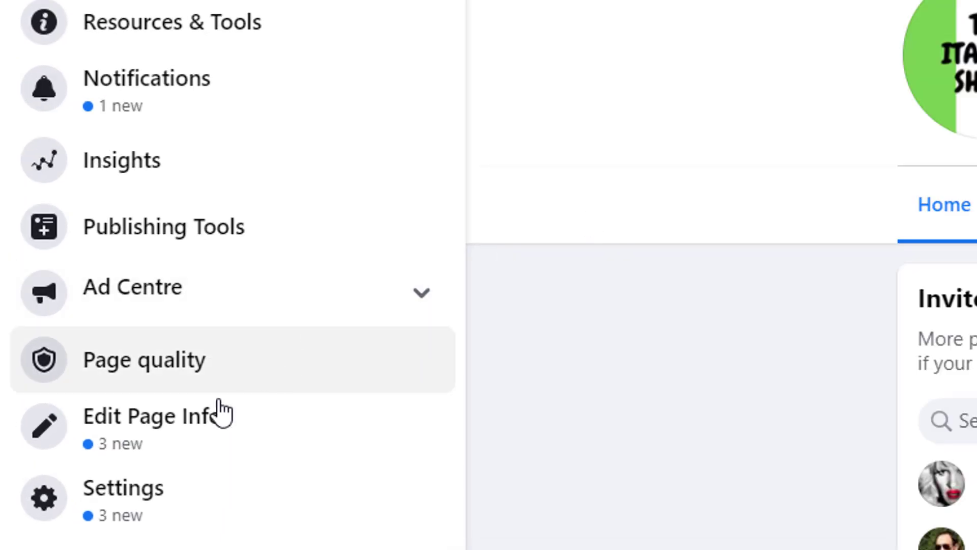
Open Edit Page Info, try the username 'theitalianshack', and move down to the Contact section
{"action": "left_click", "coordinate": [203, 419]}
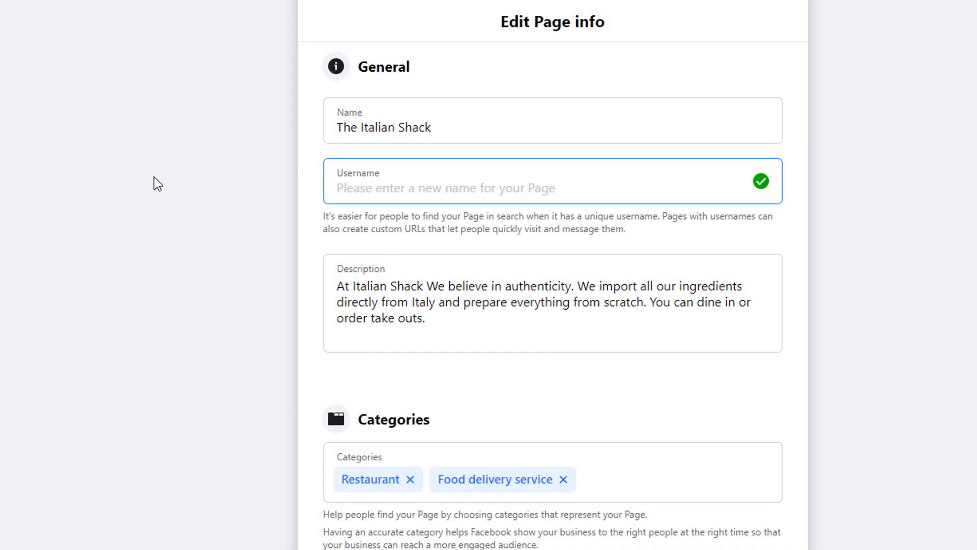
{"action": "type", "text": "theitalianshack"}
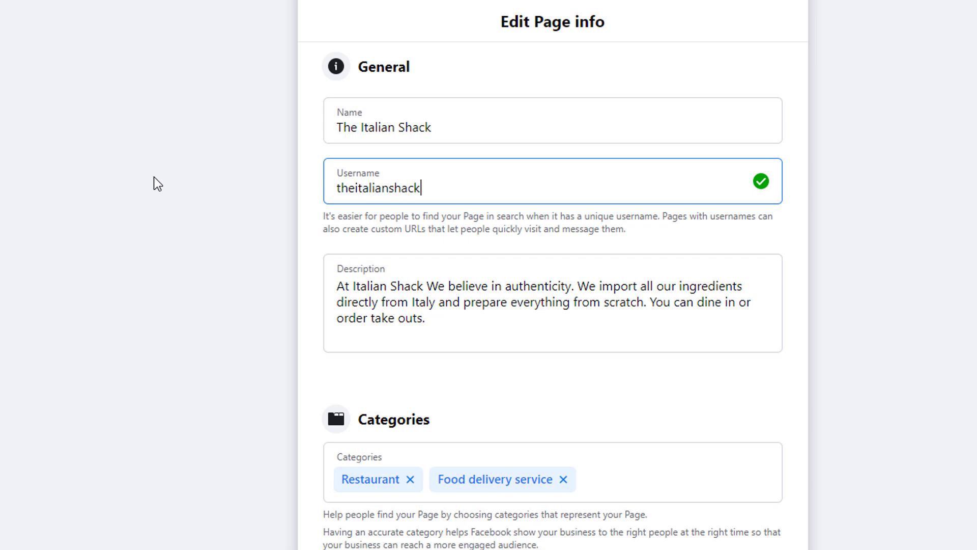
{"action": "left_click", "coordinate": [185, 305]}
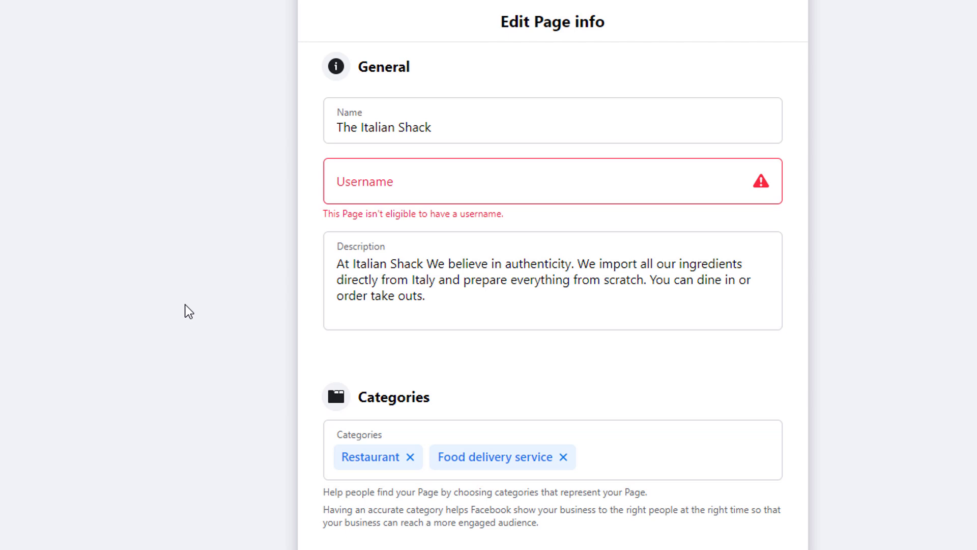
{"action": "scroll", "coordinate": [188, 311], "scroll_direction": "down", "scroll_amount": 8}
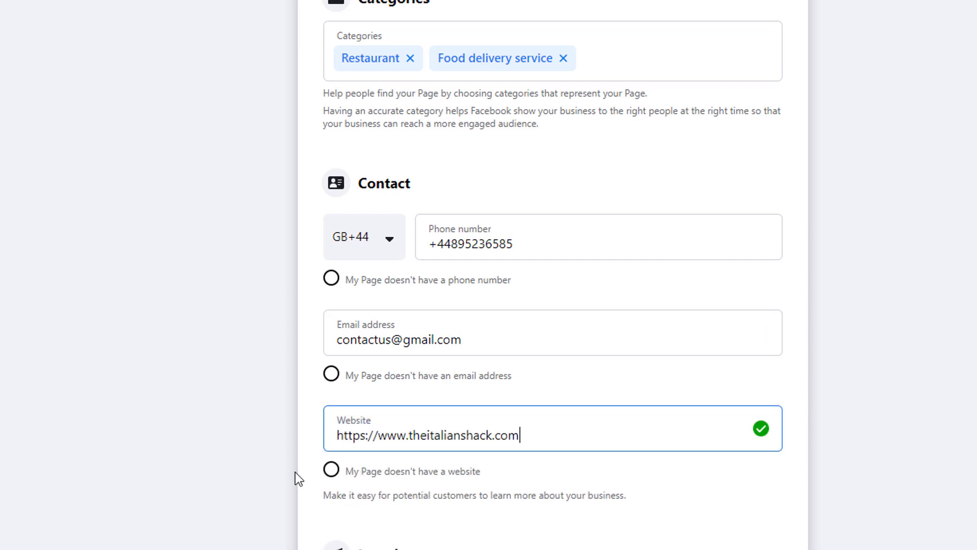
Complete the website, street address, city and postcode, then tick 'My Page doesn't have a location'
{"action": "left_click", "coordinate": [323, 516]}
{"action": "scroll", "coordinate": [218, 458], "scroll_direction": "down", "scroll_amount": 5}
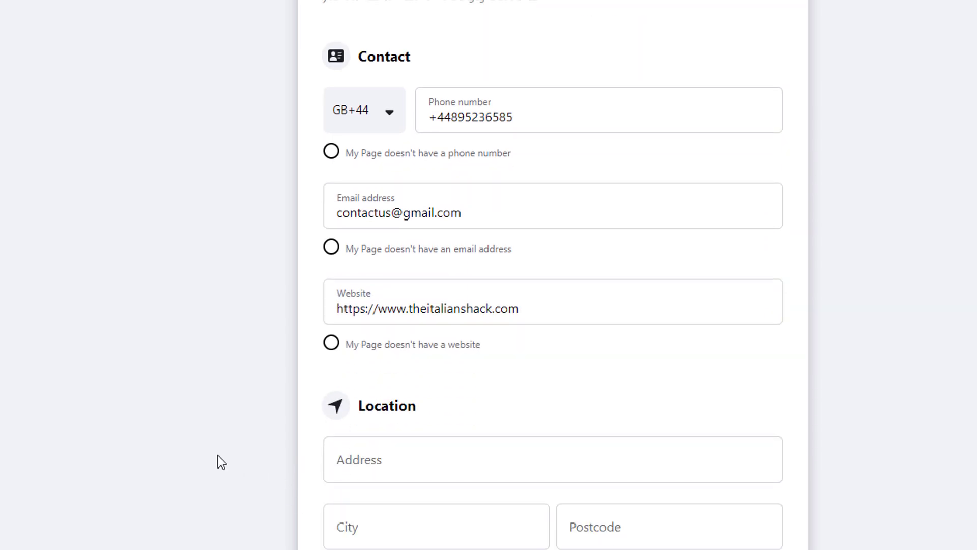
{"action": "scroll", "coordinate": [218, 455], "scroll_direction": "down", "scroll_amount": 2}
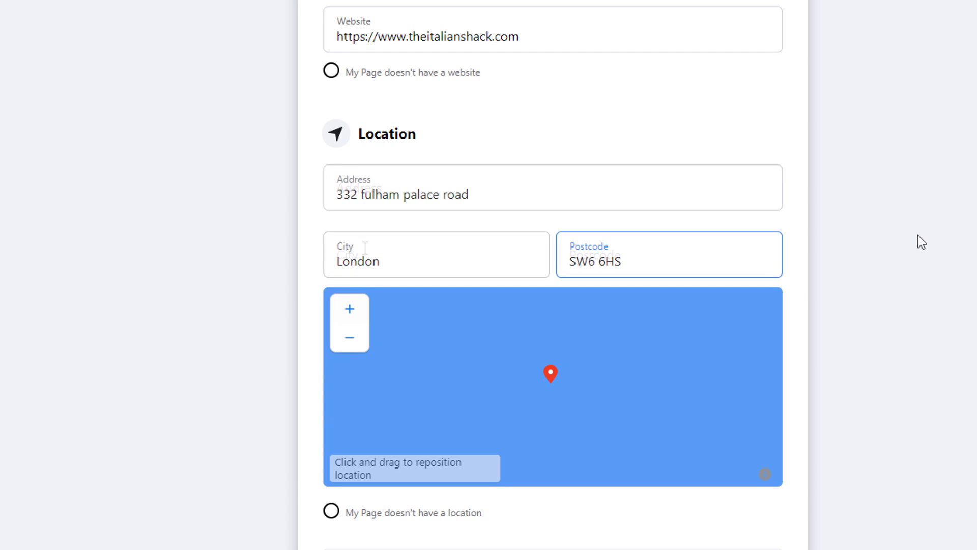
{"action": "left_click", "coordinate": [918, 235]}
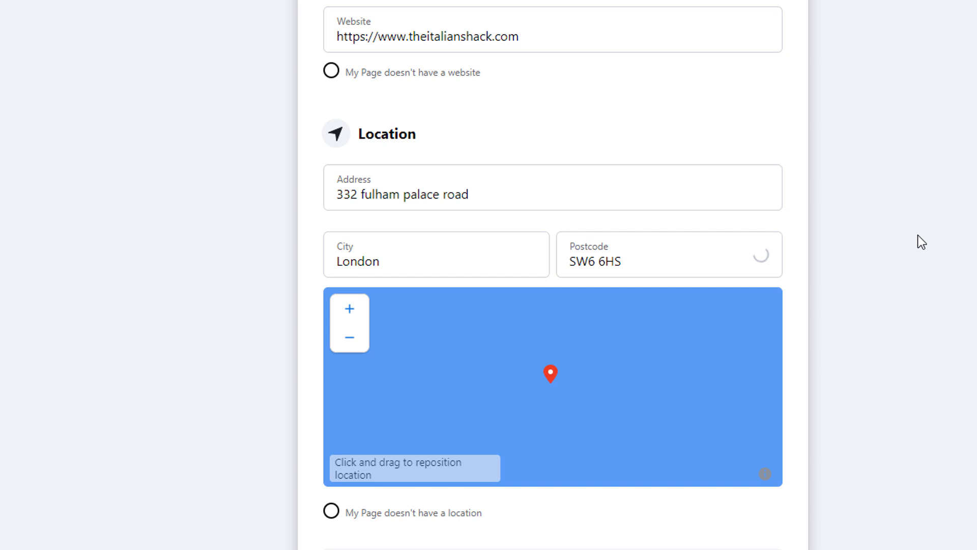
{"action": "scroll", "coordinate": [918, 235], "scroll_direction": "down", "scroll_amount": 7}
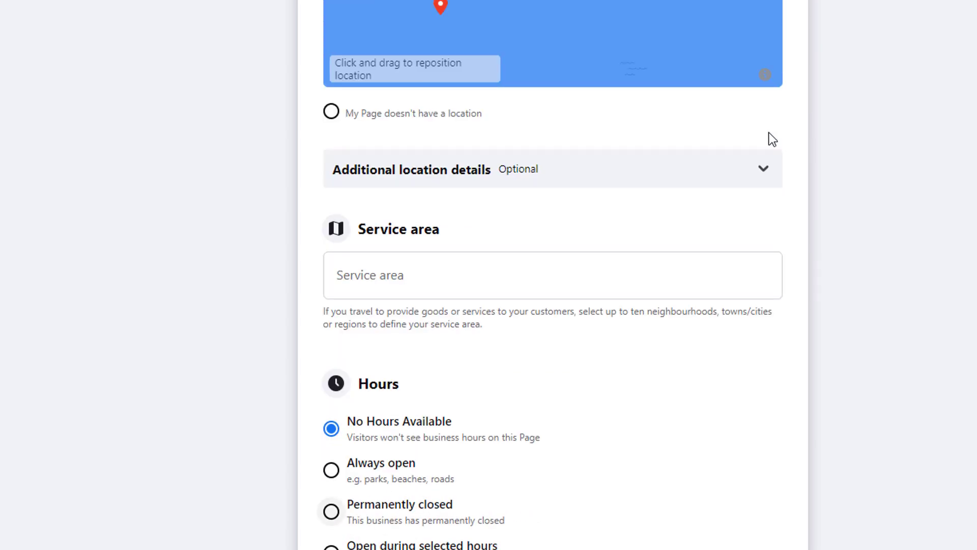
{"action": "left_click", "coordinate": [333, 116]}
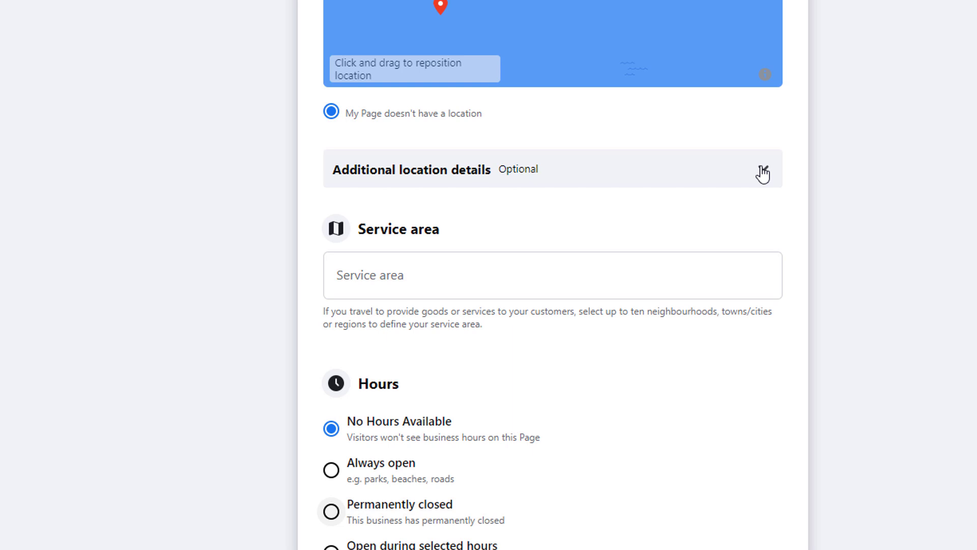
Answer the additional location questions: no physical location, yes travels to customers, no online buying
{"action": "left_click", "coordinate": [764, 171]}
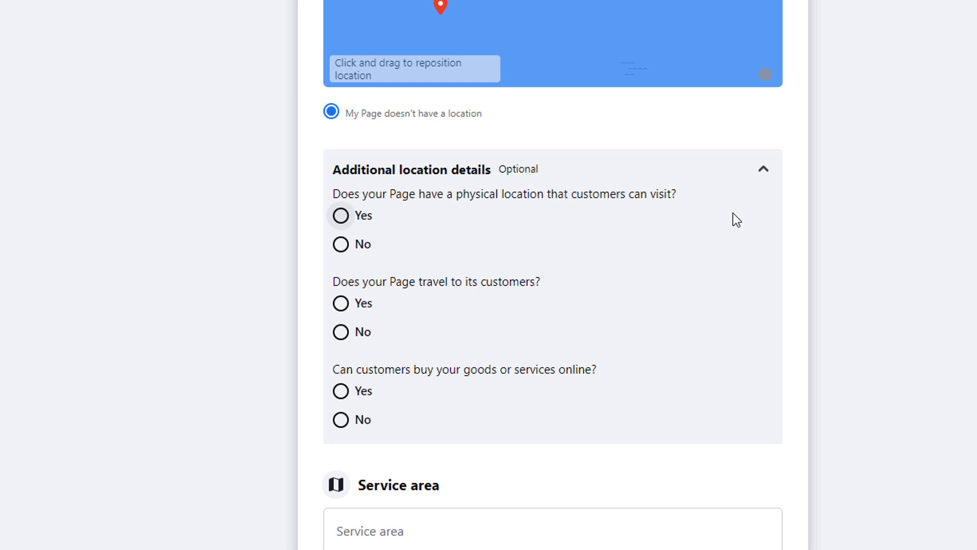
{"action": "left_click", "coordinate": [341, 245]}
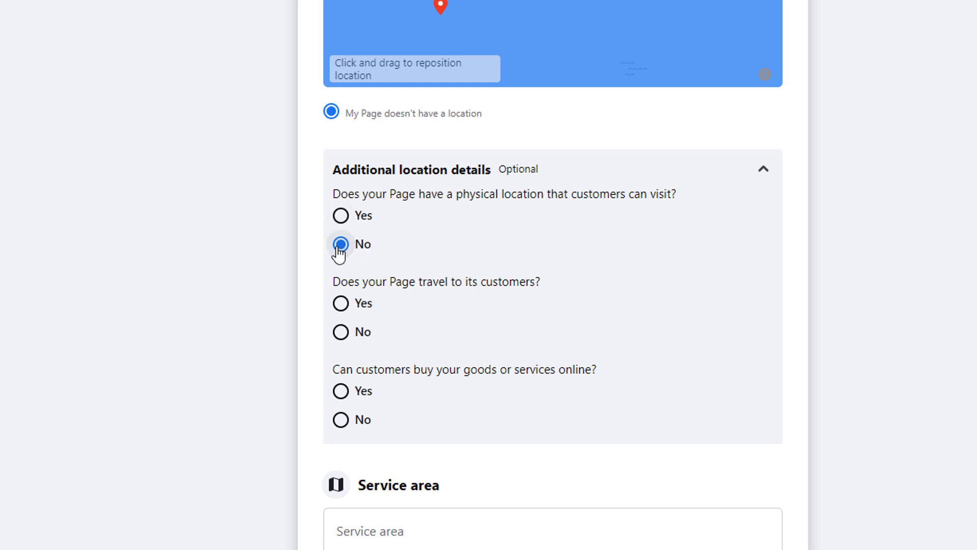
{"action": "left_click", "coordinate": [340, 304]}
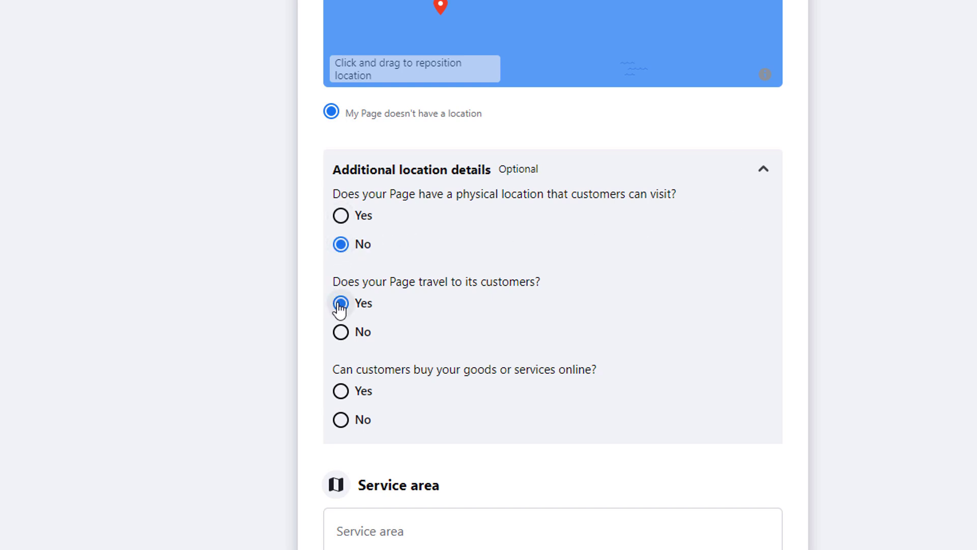
{"action": "left_click", "coordinate": [341, 420]}
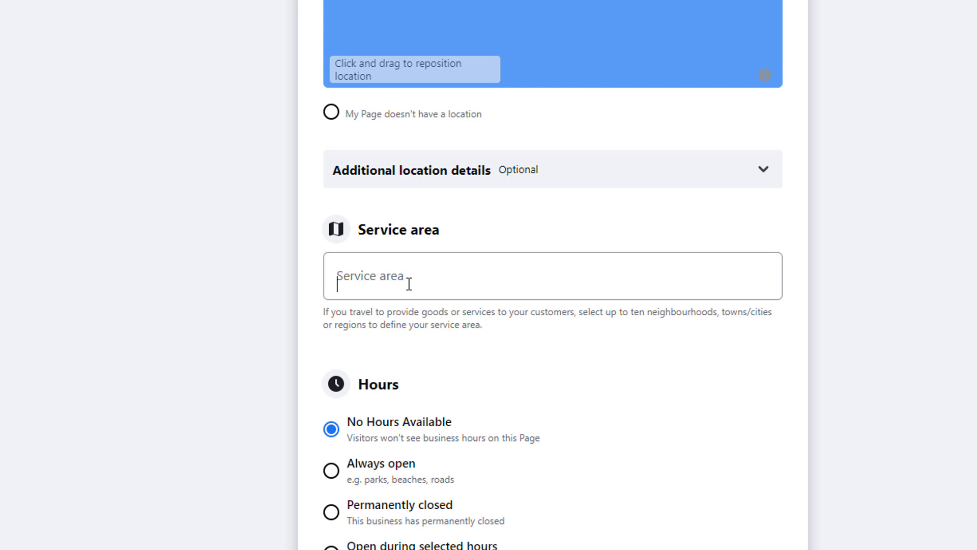
Add Fulham Broadway tube station, Hammersmith, Chiswick, and Roehampton and Putney Heath as service areas
{"action": "left_click", "coordinate": [410, 284]}
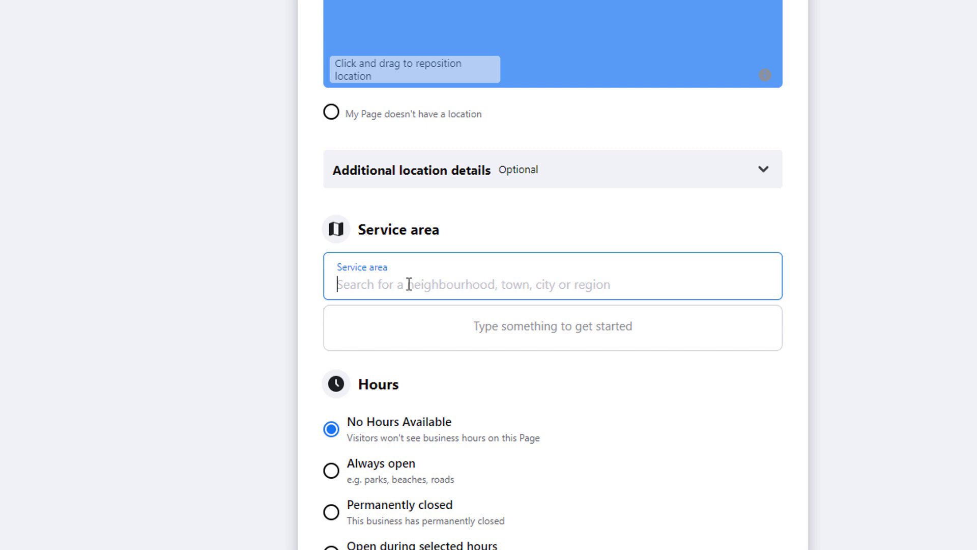
{"action": "type", "text": "fulham"}
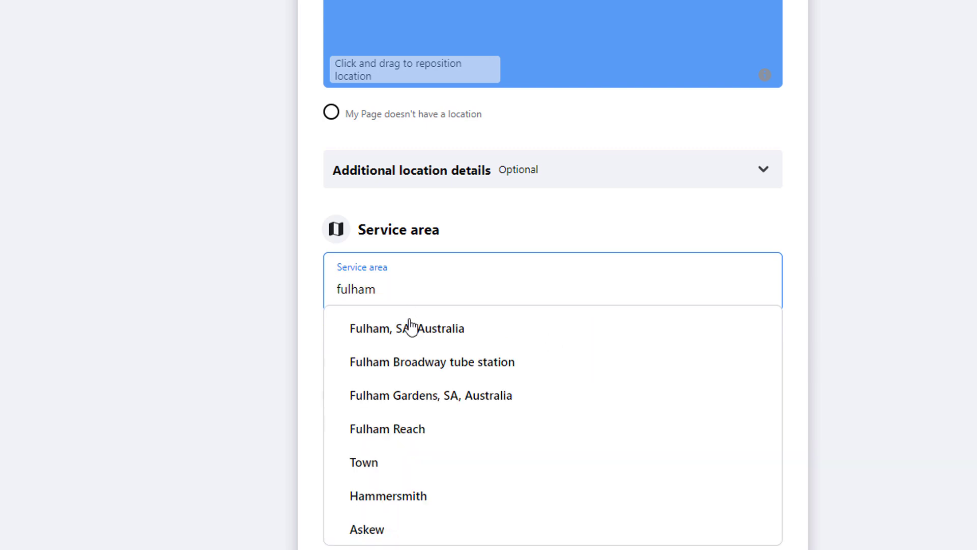
{"action": "left_click", "coordinate": [414, 363]}
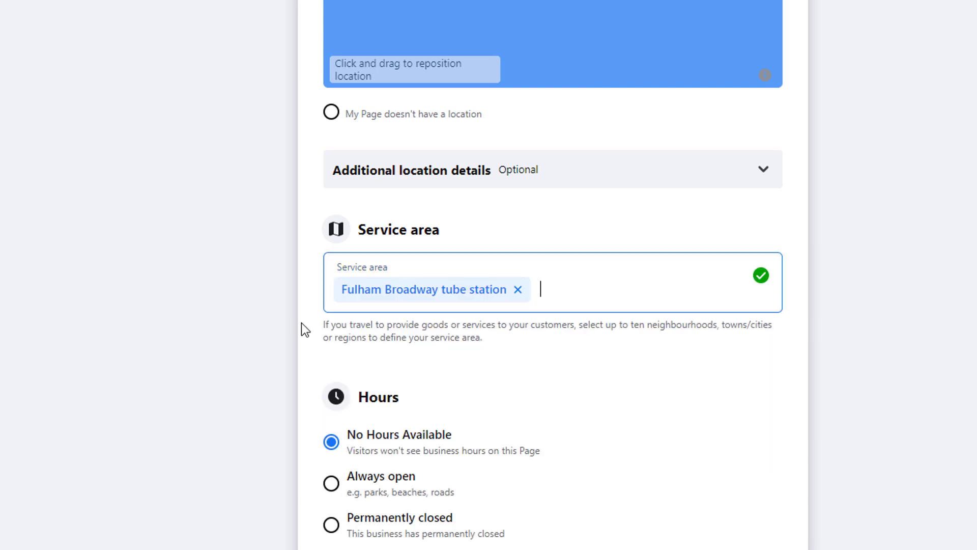
{"action": "type", "text": "hammers"}
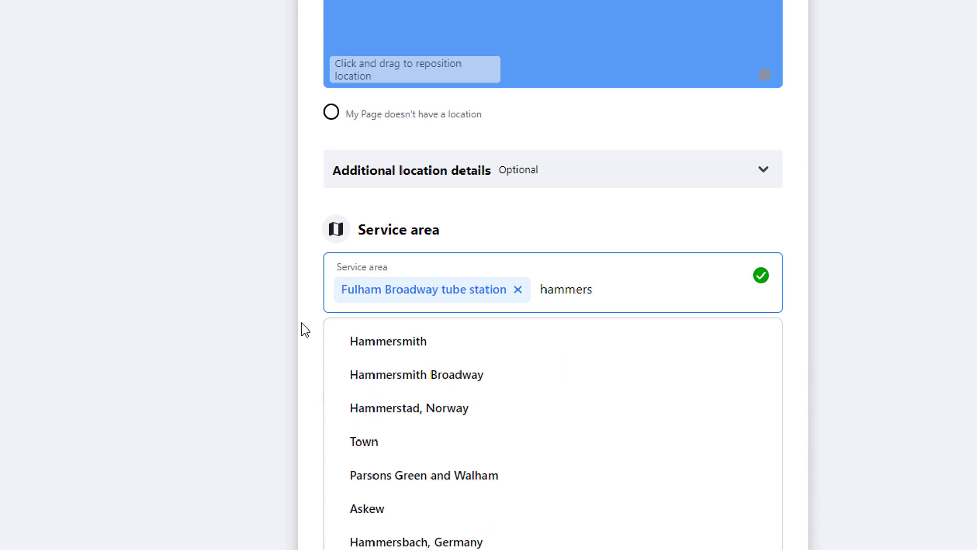
{"action": "left_click", "coordinate": [383, 340]}
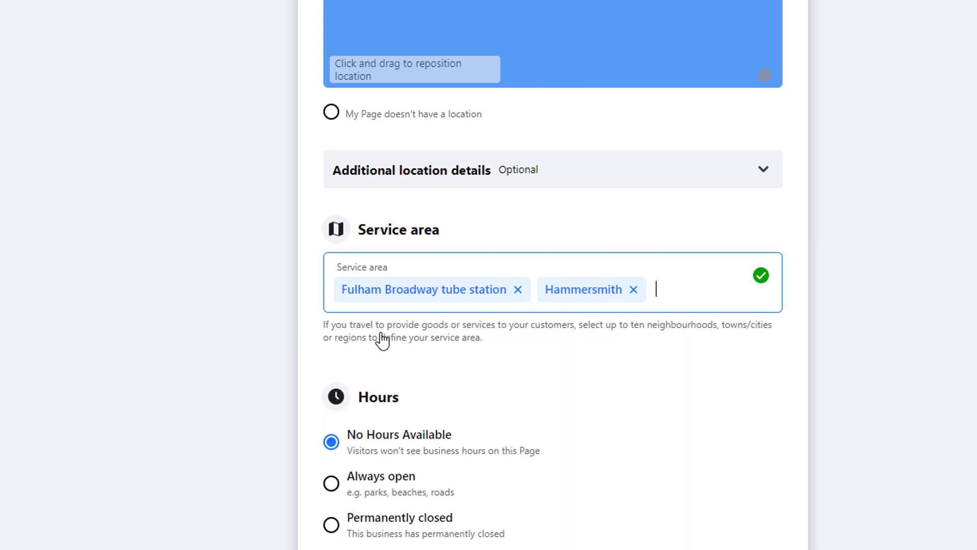
{"action": "type", "text": "chiswi"}
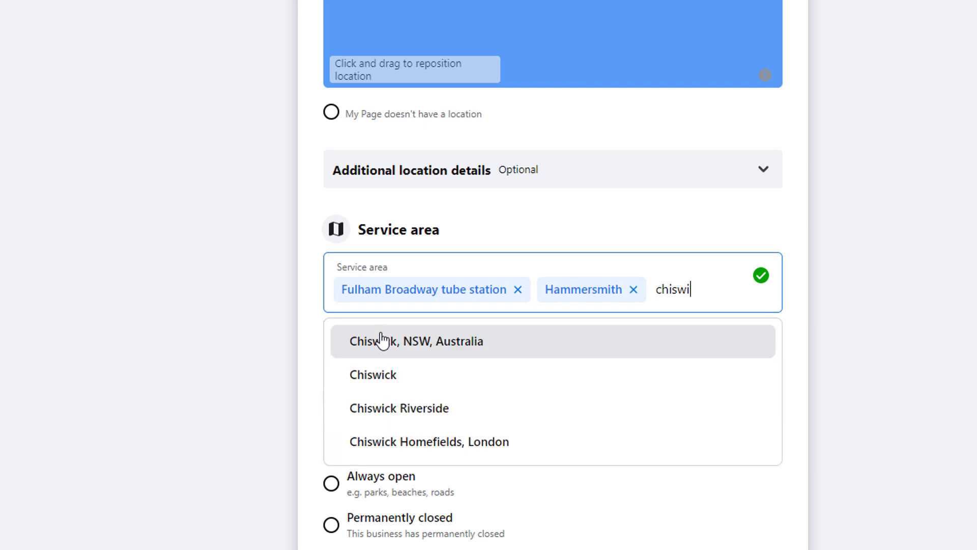
{"action": "left_click", "coordinate": [386, 374]}
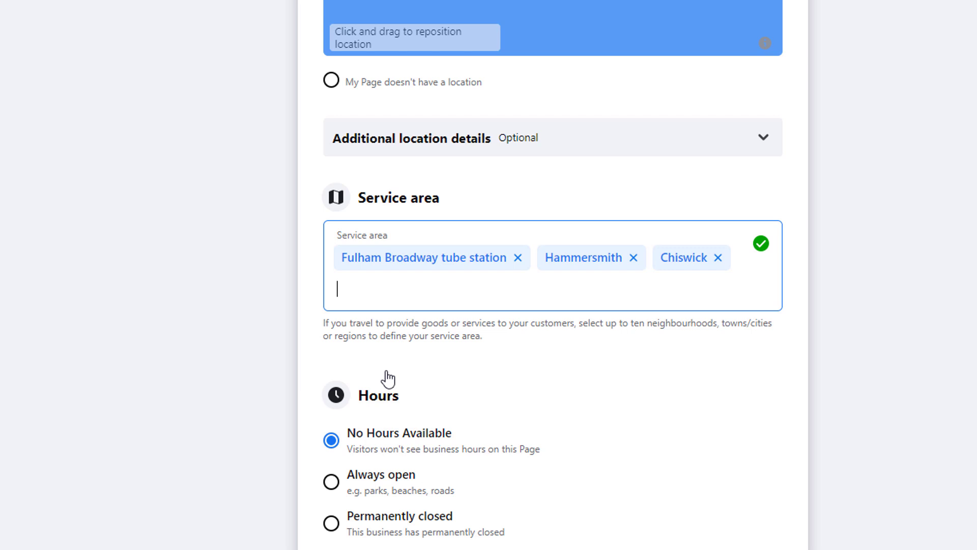
{"action": "type", "text": "pu"}
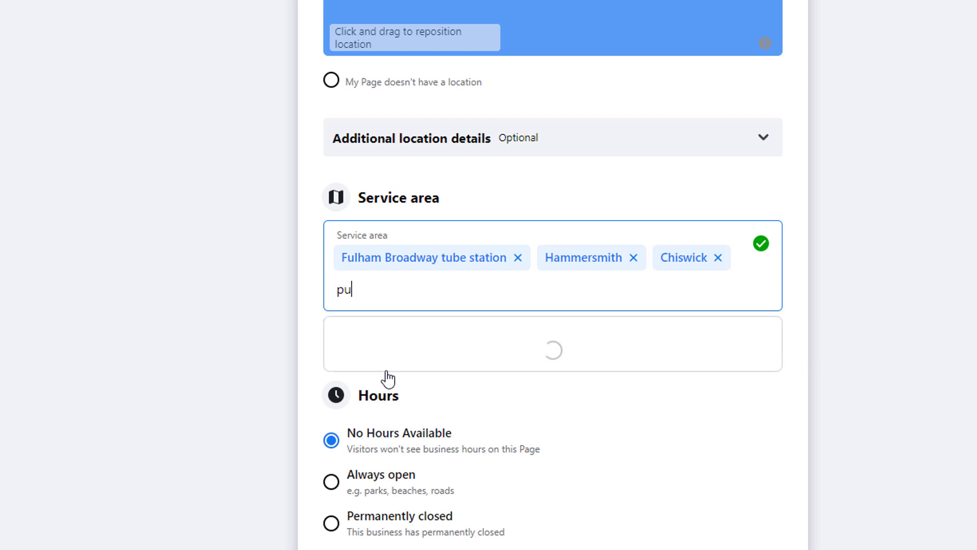
{"action": "type", "text": "tney"}
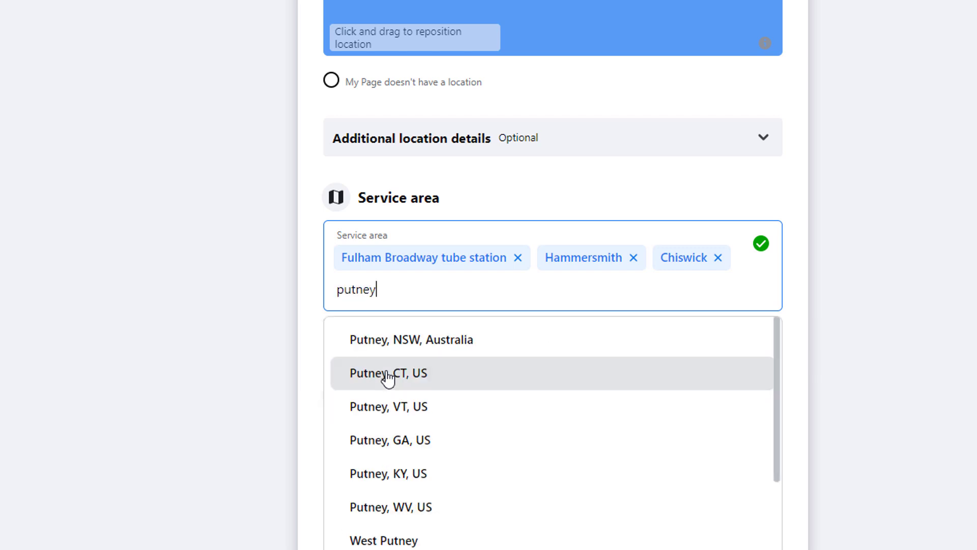
{"action": "scroll", "coordinate": [408, 387], "scroll_direction": "down", "scroll_amount": 2}
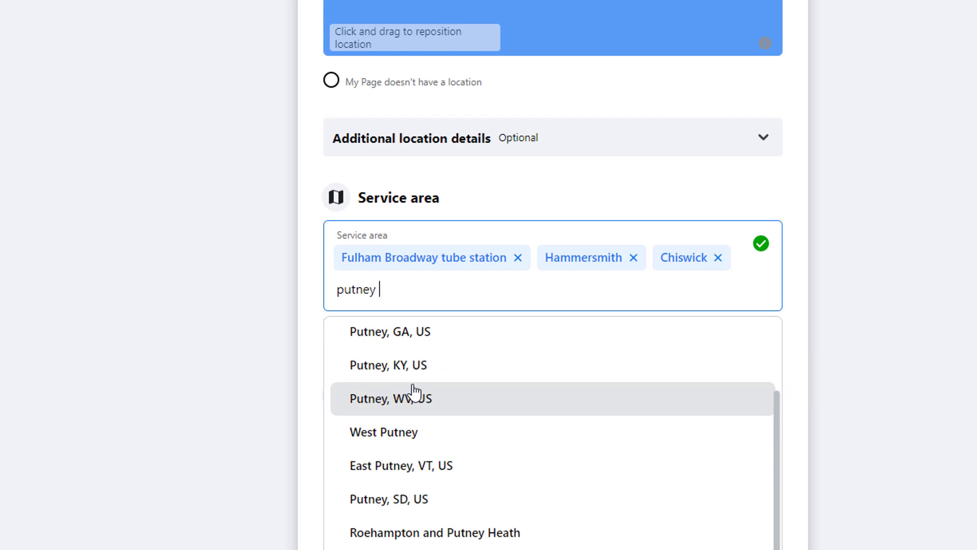
{"action": "left_click", "coordinate": [467, 532]}
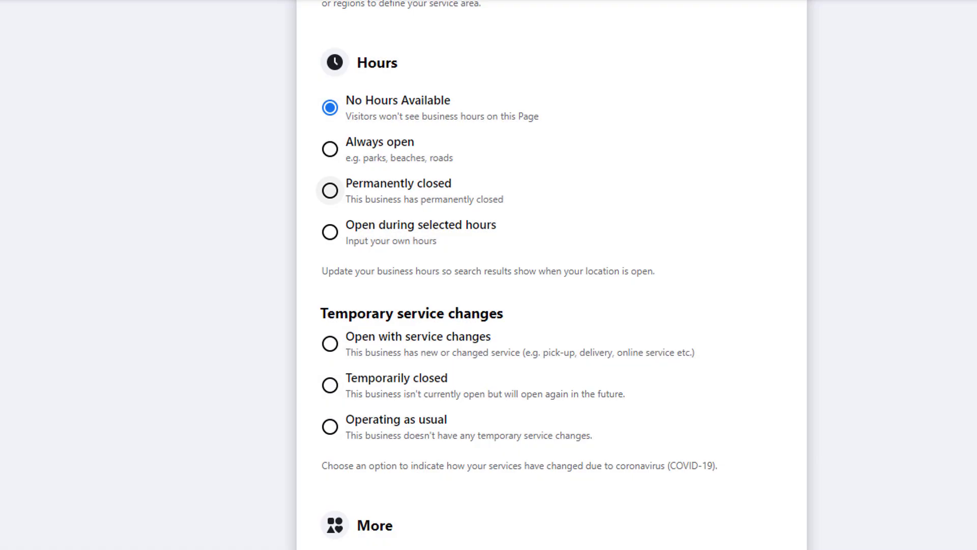
Set open during selected hours and try service changes with Online services, Delivery, Pick-up, Other ticked
{"action": "left_click", "coordinate": [331, 239]}
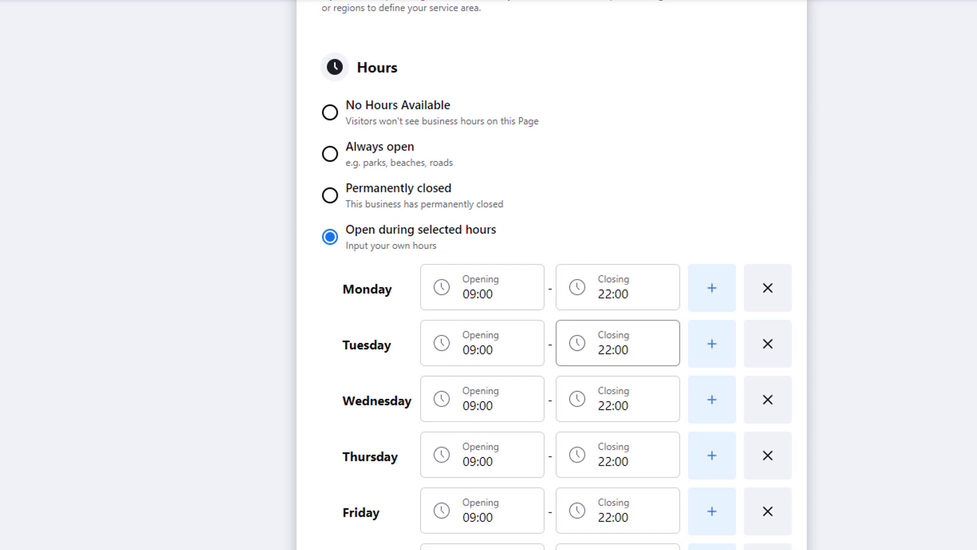
{"action": "scroll", "coordinate": [556, 275], "scroll_direction": "down", "scroll_amount": 10}
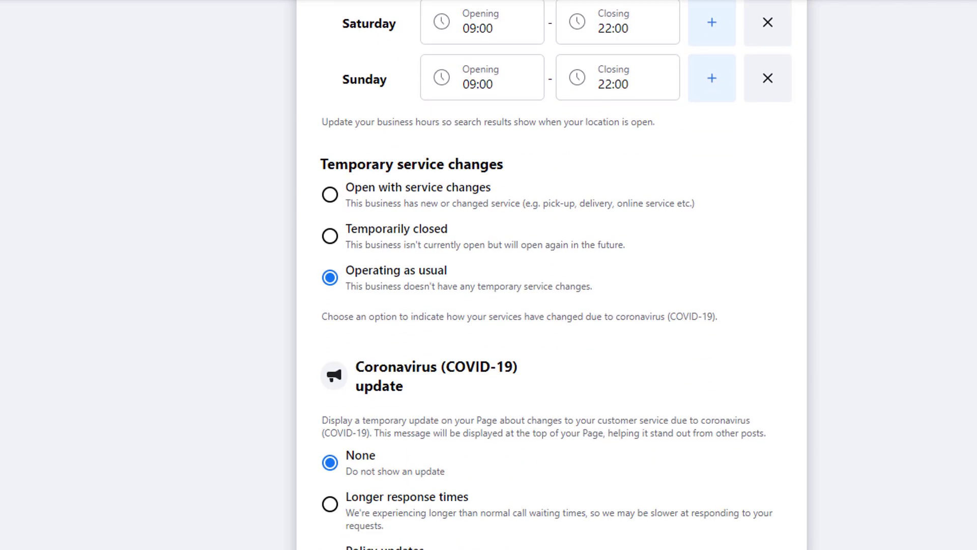
{"action": "scroll", "coordinate": [557, 275], "scroll_direction": "down", "scroll_amount": 2}
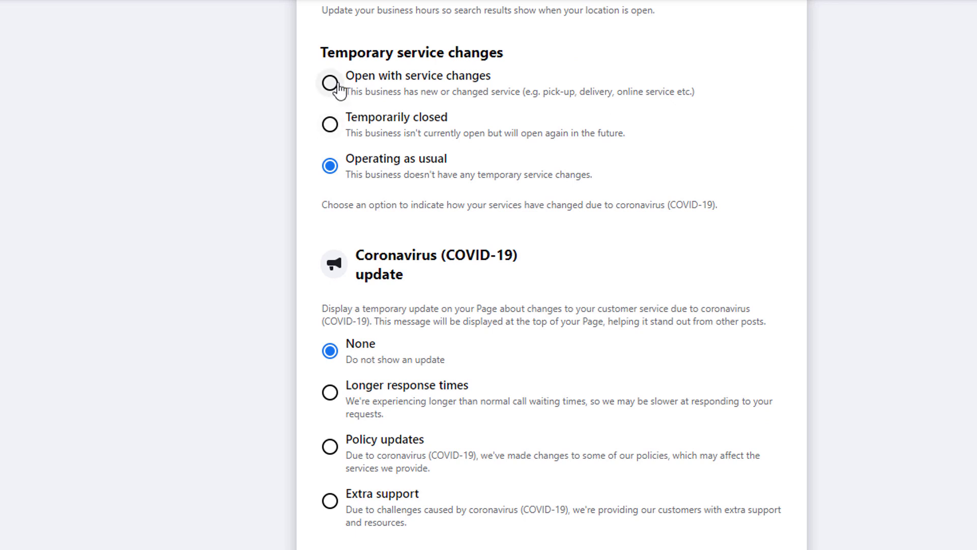
{"action": "left_click", "coordinate": [330, 83]}
{"action": "left_click", "coordinate": [355, 126]}
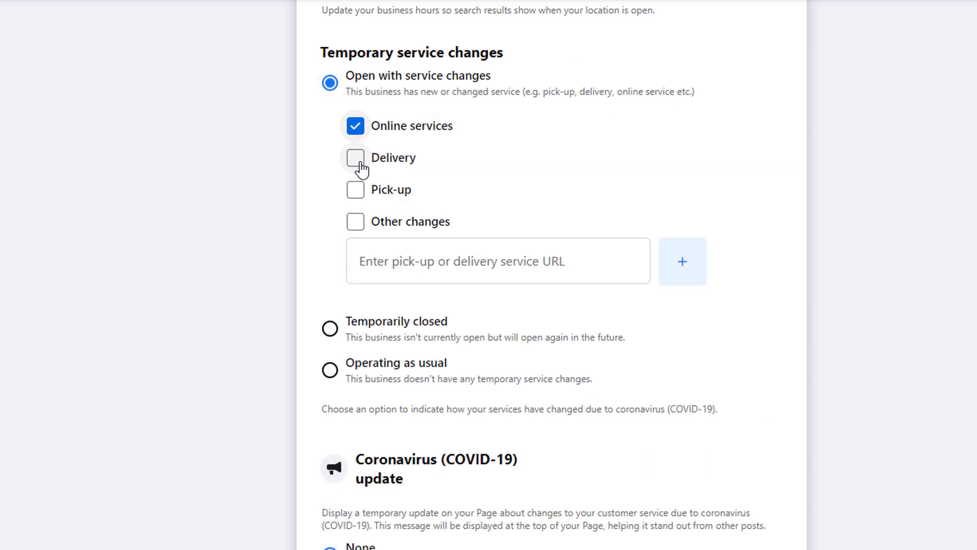
{"action": "left_click", "coordinate": [360, 163]}
{"action": "left_click", "coordinate": [356, 193]}
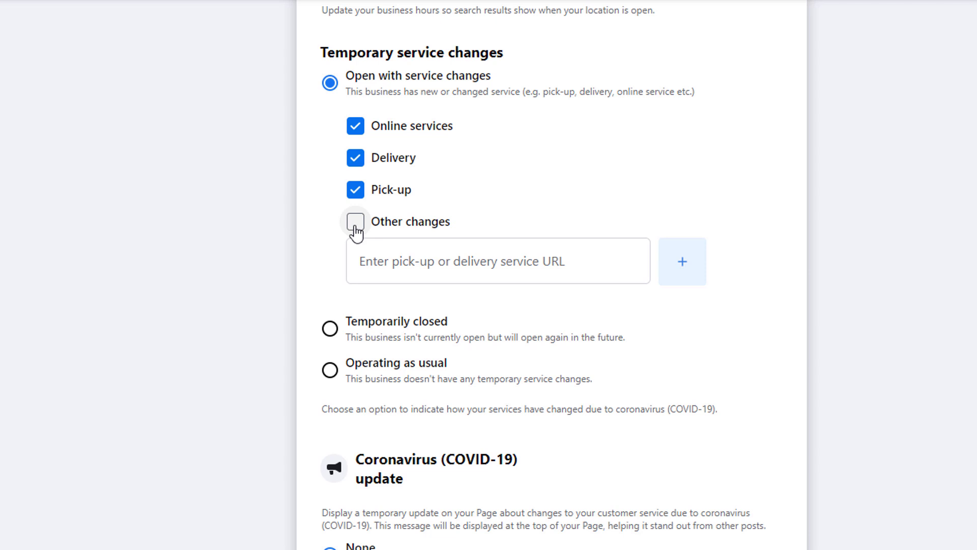
{"action": "left_click", "coordinate": [355, 230]}
{"action": "left_click", "coordinate": [701, 269]}
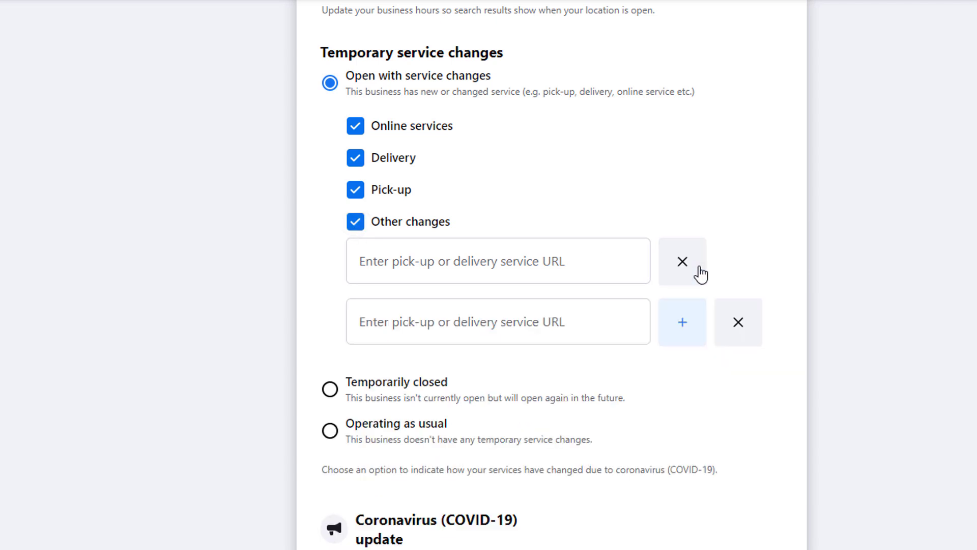
{"action": "left_click", "coordinate": [692, 336]}
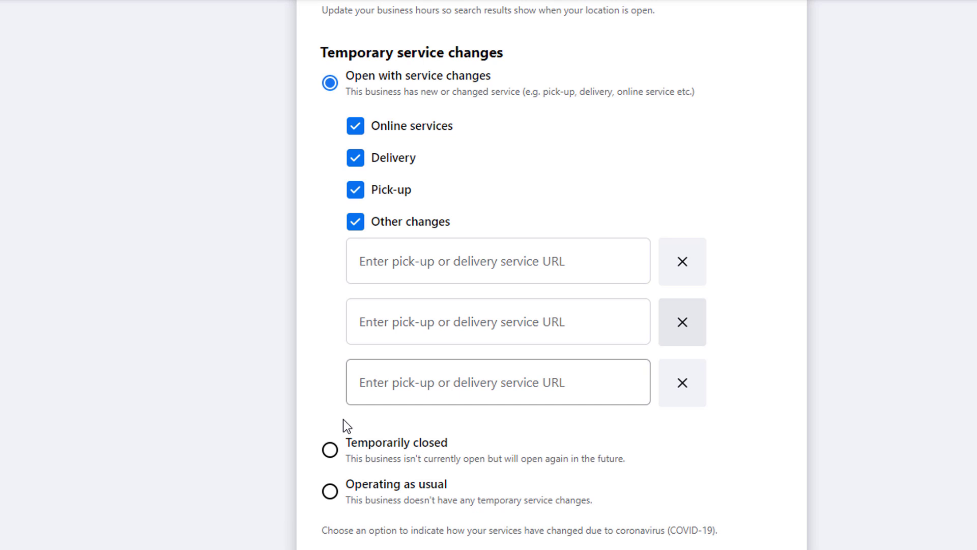
Set the temporary service status to Operating as usual instead of temporarily closed
{"action": "left_click", "coordinate": [332, 450]}
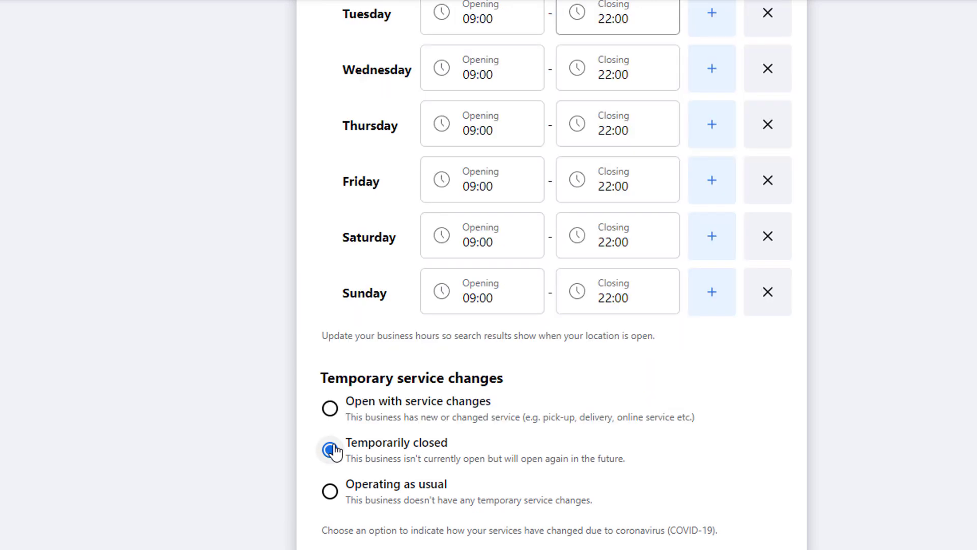
{"action": "left_click", "coordinate": [331, 495]}
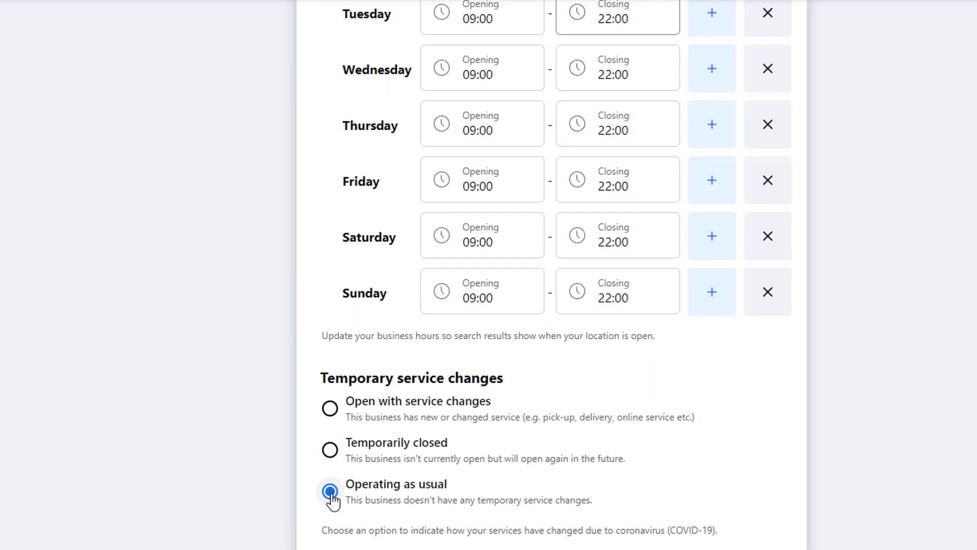
{"action": "scroll", "coordinate": [551, 275], "scroll_direction": "down", "scroll_amount": 10}
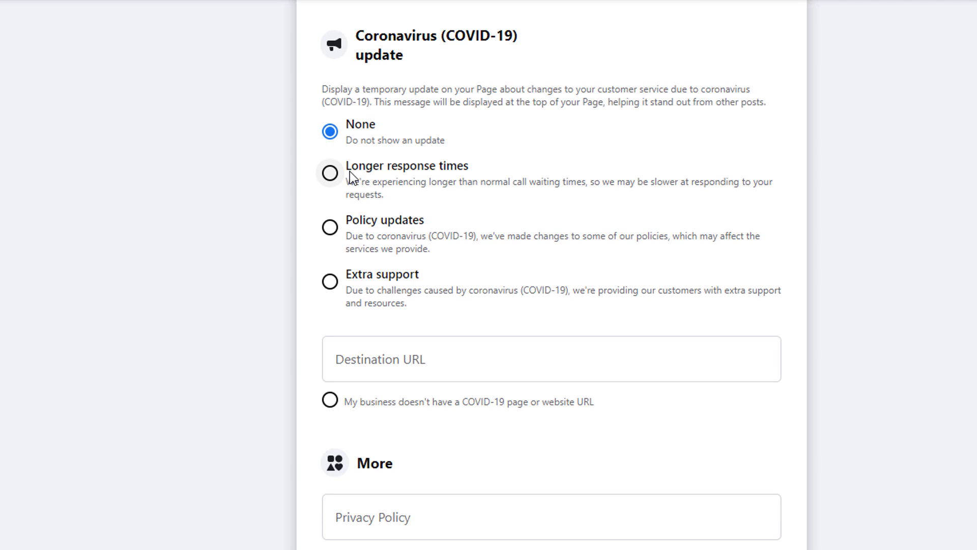
Choose Extra support as the COVID-19 update and begin entering its destination URL
{"action": "left_click", "coordinate": [332, 174]}
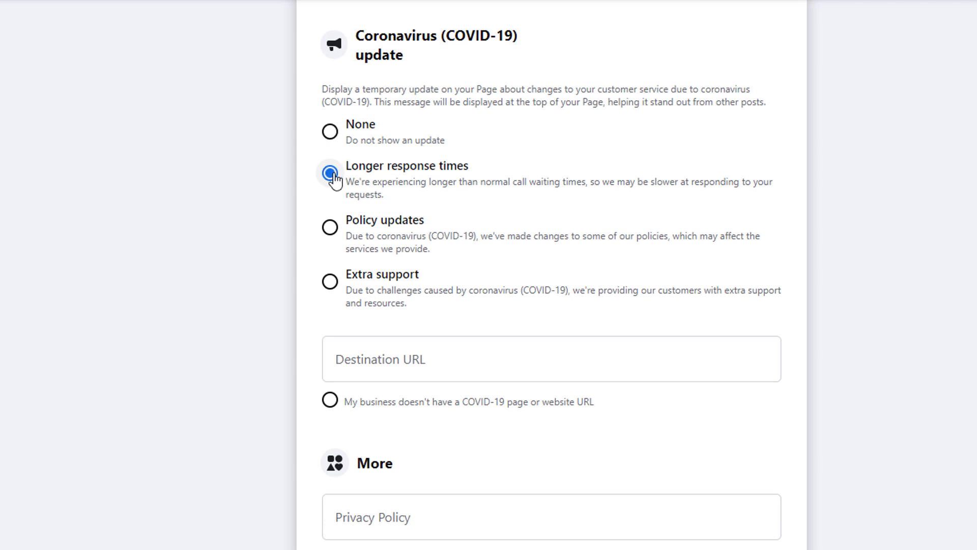
{"action": "left_click", "coordinate": [331, 227]}
{"action": "left_click", "coordinate": [331, 283]}
{"action": "left_click", "coordinate": [384, 355]}
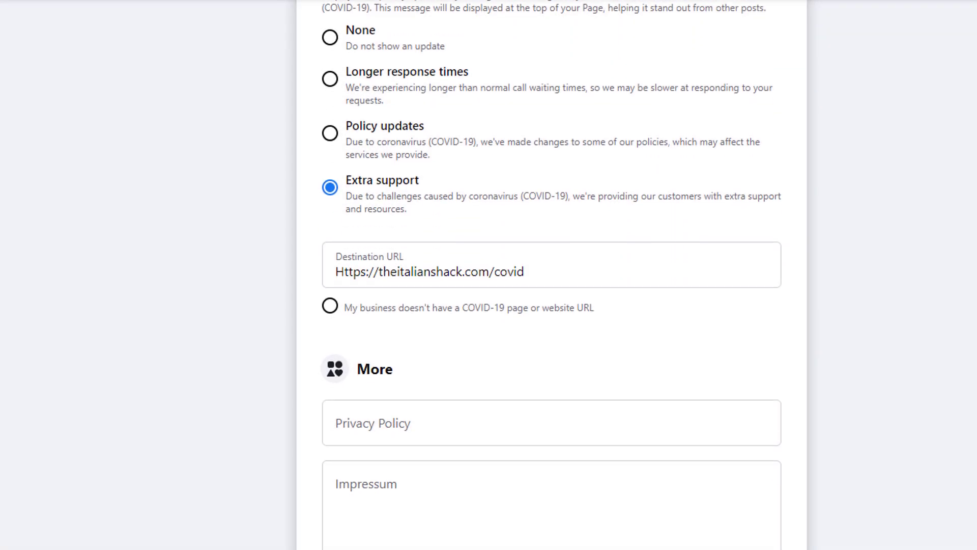
{"action": "scroll", "coordinate": [551, 275], "scroll_direction": "down", "scroll_amount": 6}
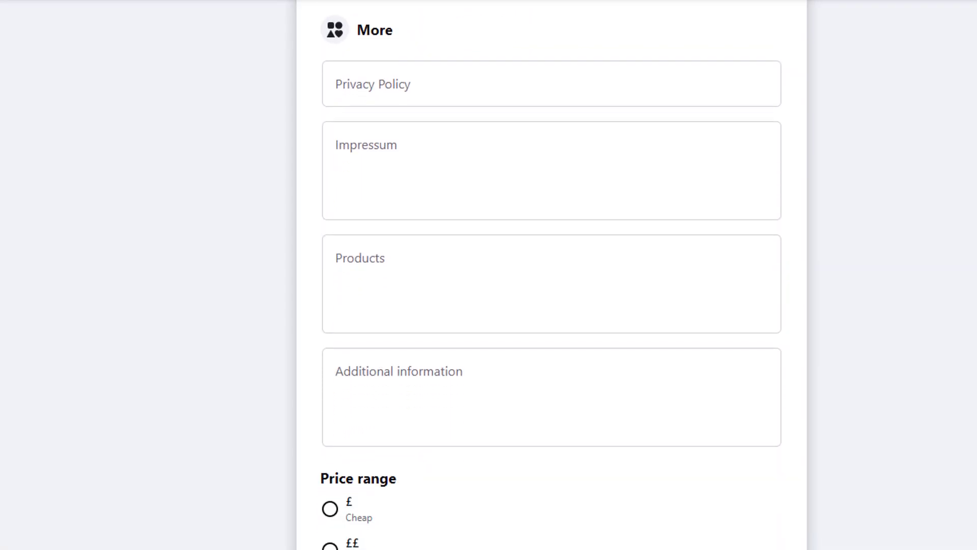
{"action": "left_click", "coordinate": [428, 92]}
{"action": "type", "text": "https://theitalianshack.com/privacypolicy"}
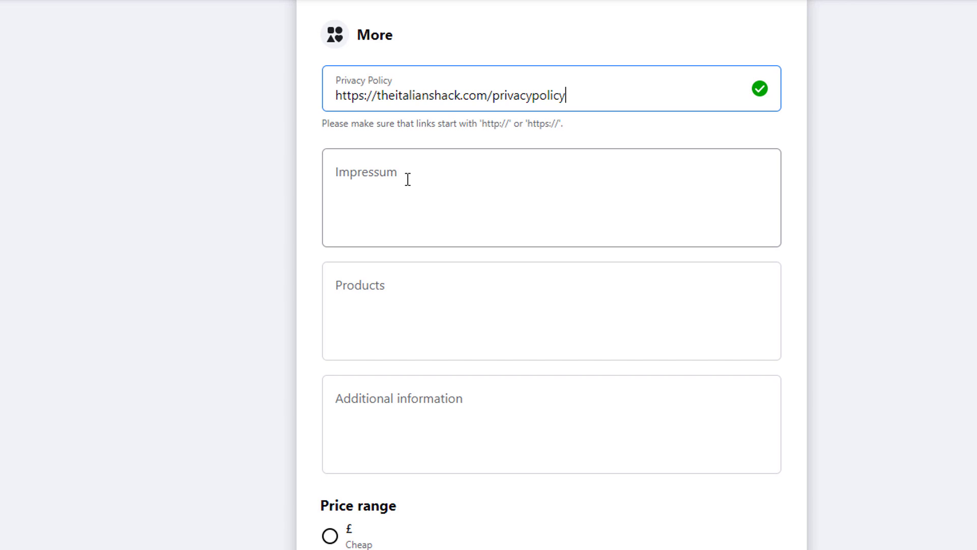
{"action": "left_click", "coordinate": [408, 179]}
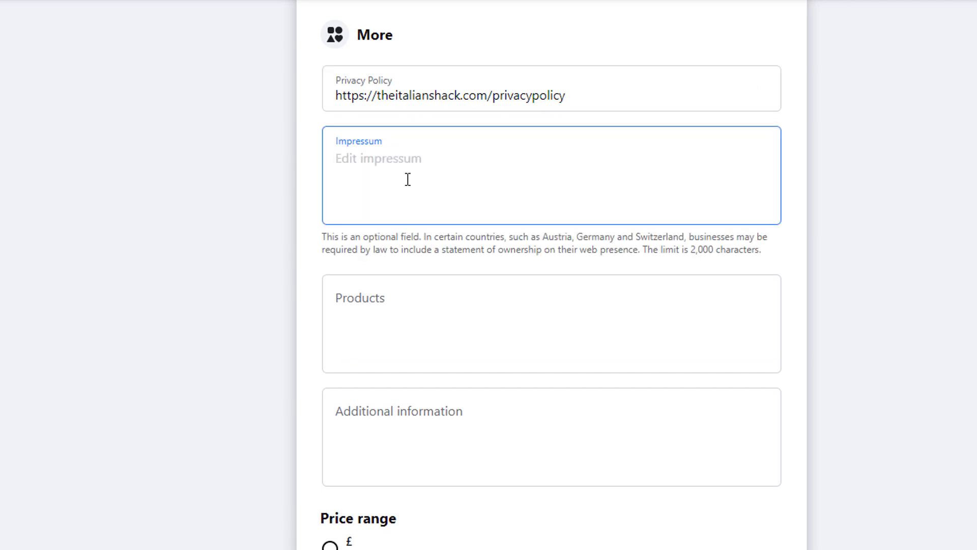
Paste the product list and the Lorem ipsum placeholder text into Additional information
{"action": "left_click", "coordinate": [360, 290]}
{"action": "type", "text": "Product 1 Product 2 product 3"}
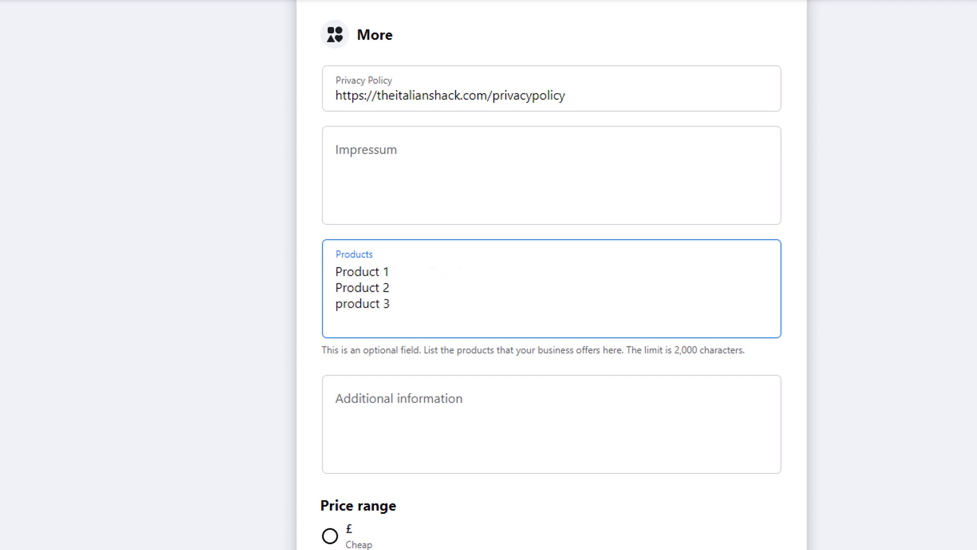
{"action": "left_click", "coordinate": [337, 402]}
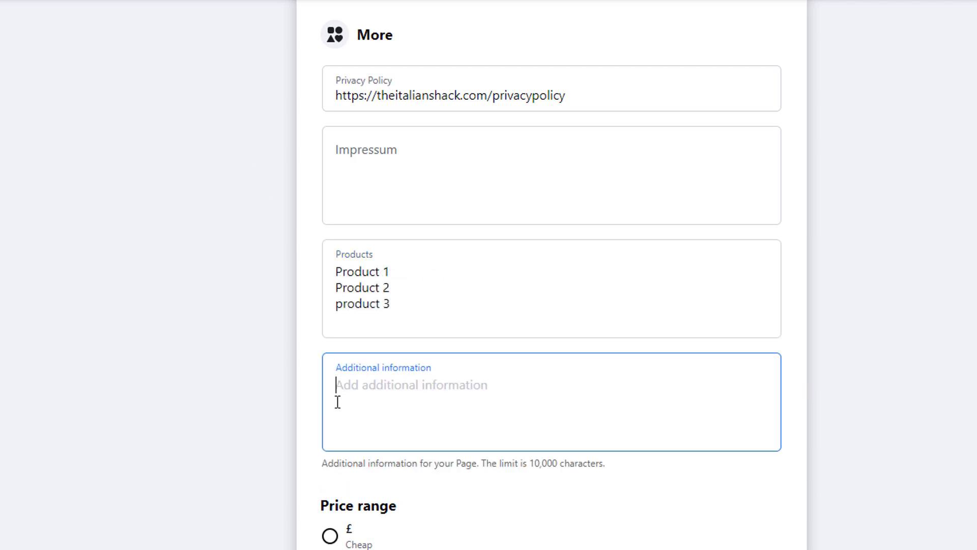
{"action": "key", "text": "ctrl+v"}
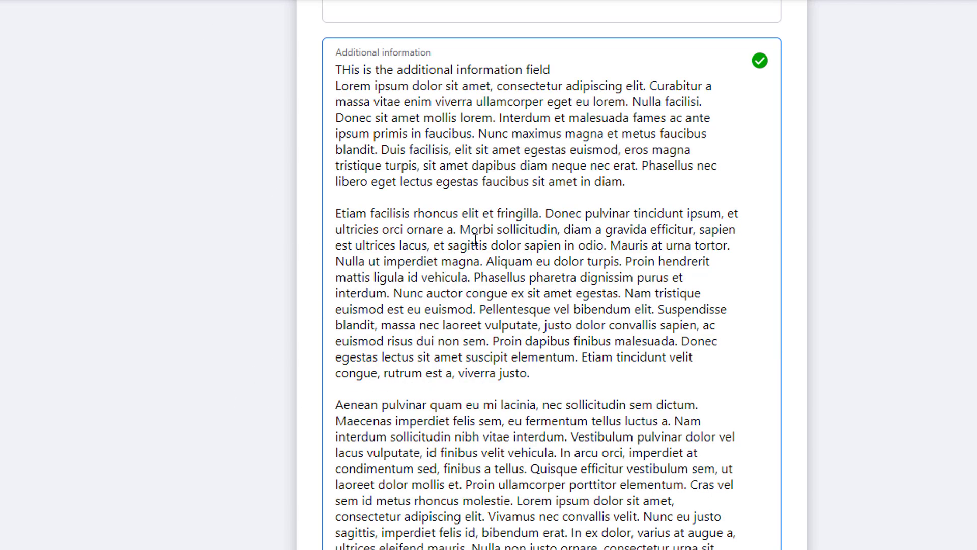
{"action": "scroll", "coordinate": [511, 239], "scroll_direction": "down", "scroll_amount": 6}
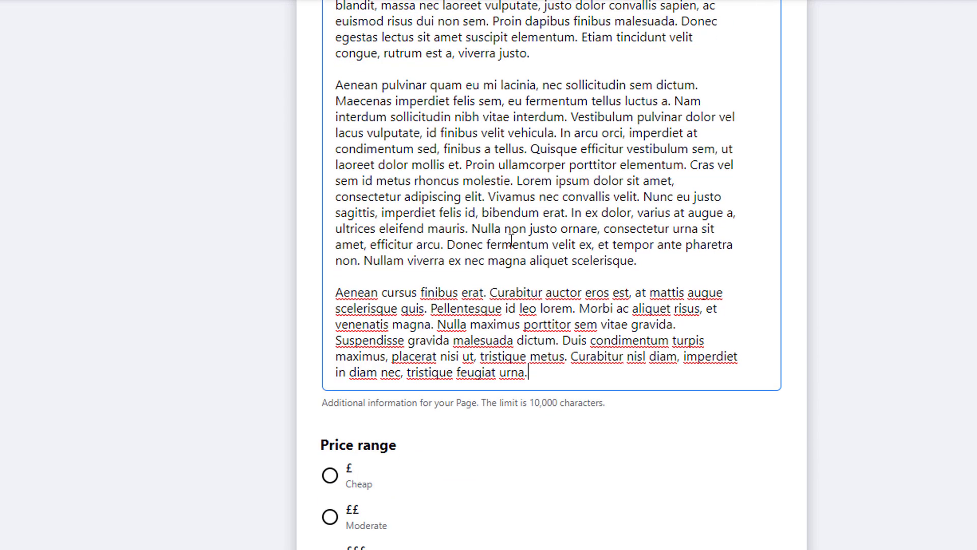
{"action": "scroll", "coordinate": [511, 239], "scroll_direction": "down", "scroll_amount": 3}
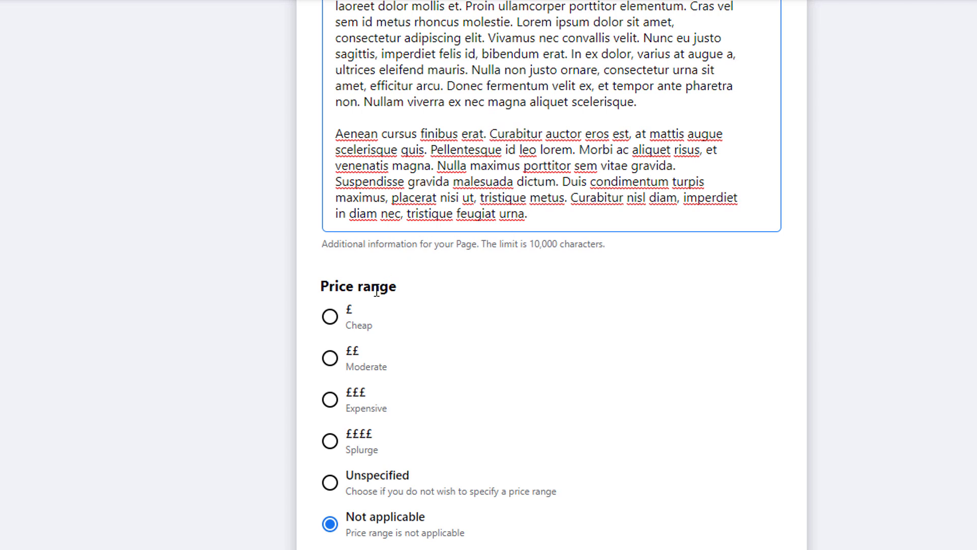
{"action": "left_click", "coordinate": [334, 321]}
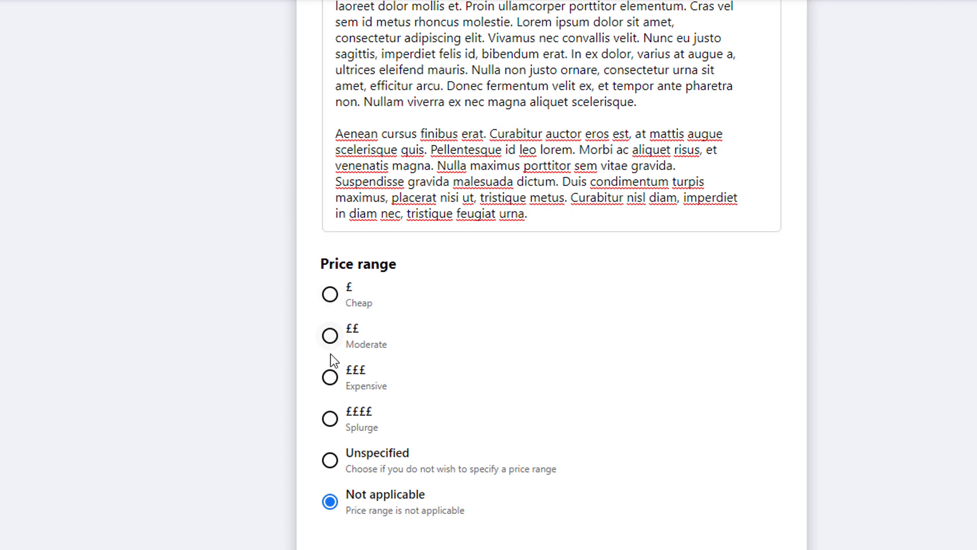
{"action": "left_click", "coordinate": [331, 293]}
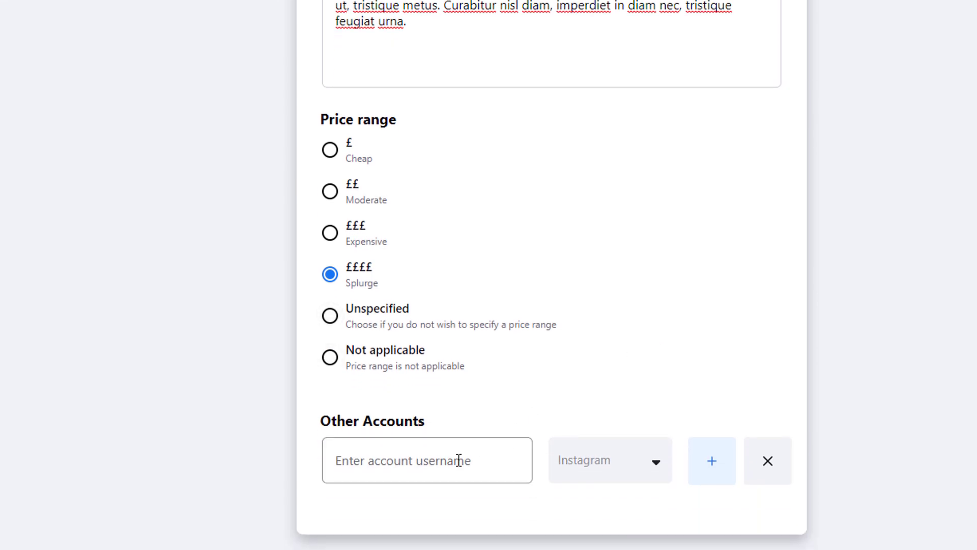
{"action": "left_click", "coordinate": [459, 460]}
{"action": "type", "text": "@instgar"}
{"action": "key", "text": "BackSpace"}
{"action": "key", "text": "BackSpace"}
{"action": "key", "text": "BackSpace"}
{"action": "type", "text": "agramaccount"}
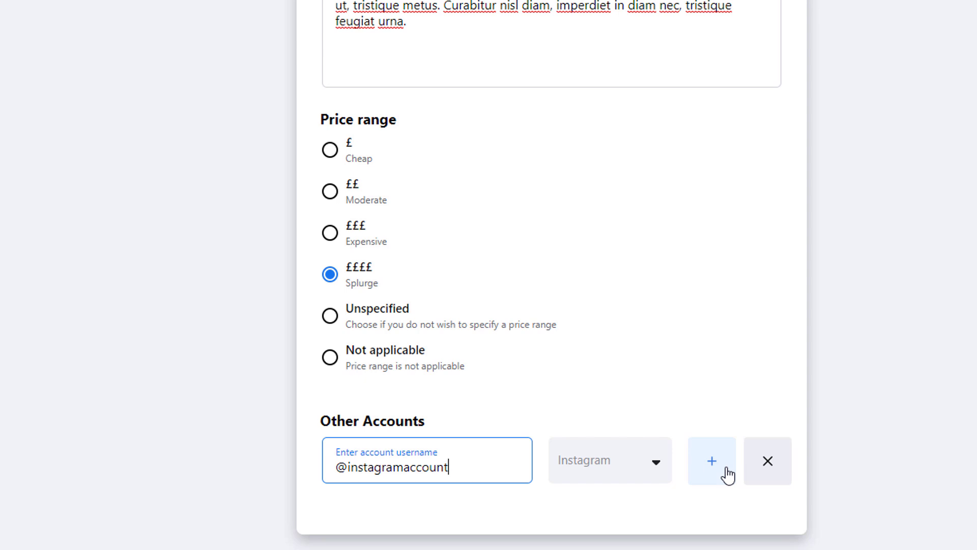
{"action": "left_click", "coordinate": [712, 461]}
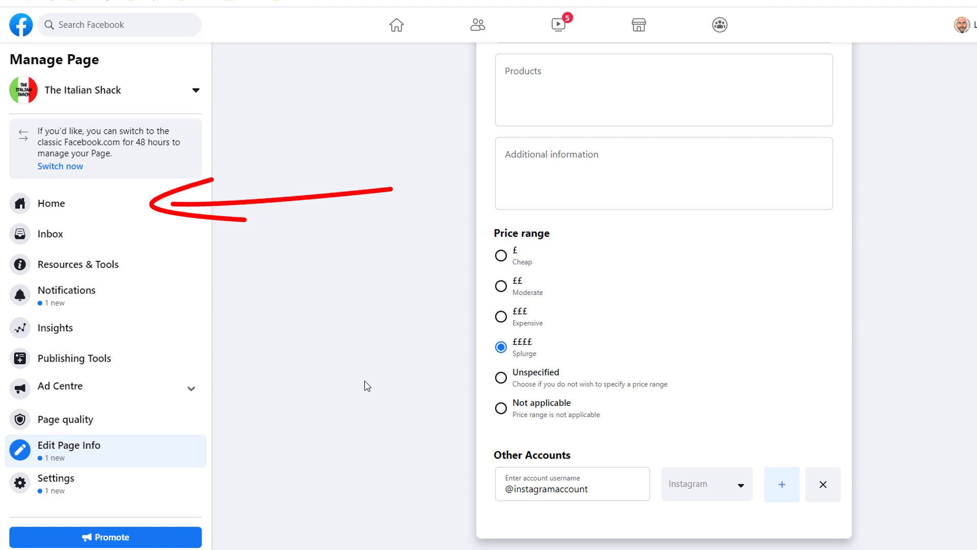
Preview the page as a visitor from Home, test Send Message, then exit the preview
{"action": "left_click", "coordinate": [52, 204]}
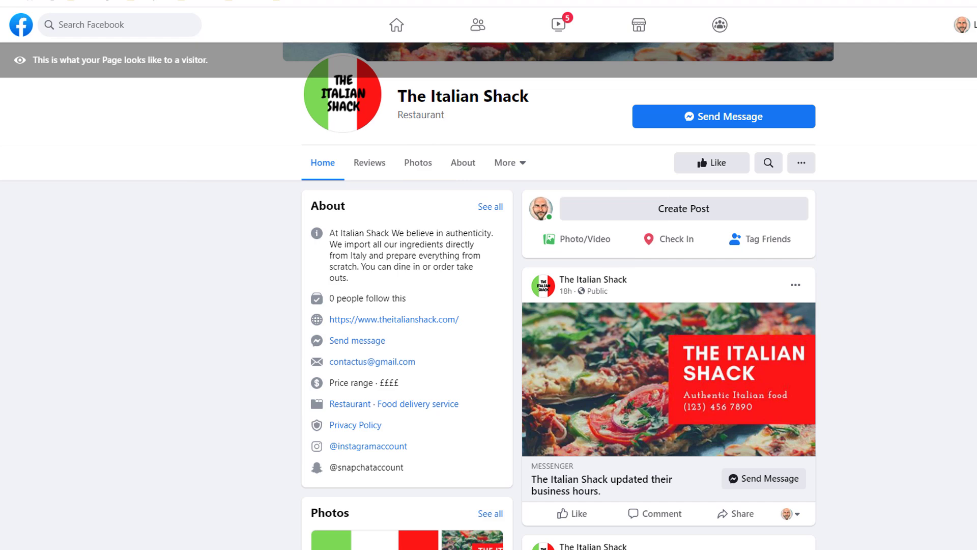
{"action": "scroll", "coordinate": [489, 295], "scroll_direction": "up", "scroll_amount": 4}
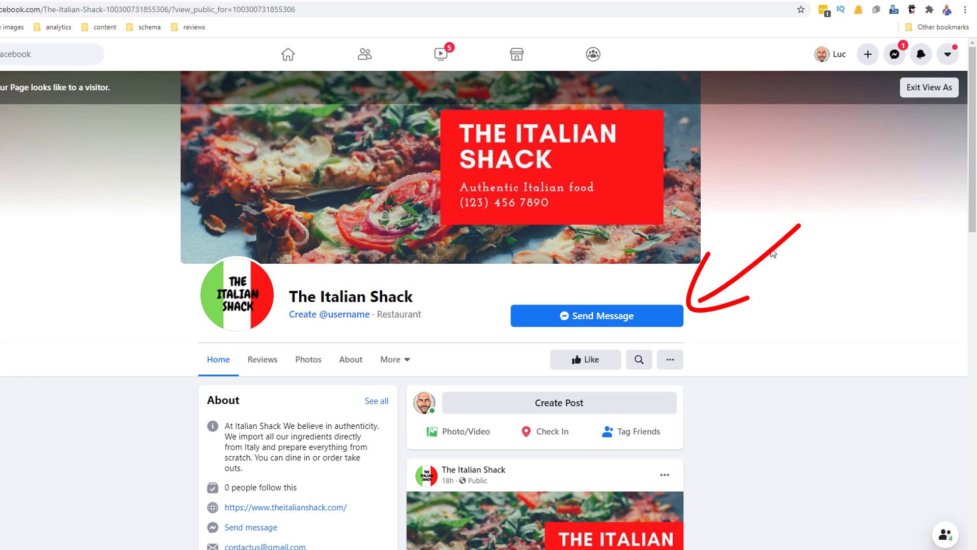
{"action": "left_click", "coordinate": [603, 321]}
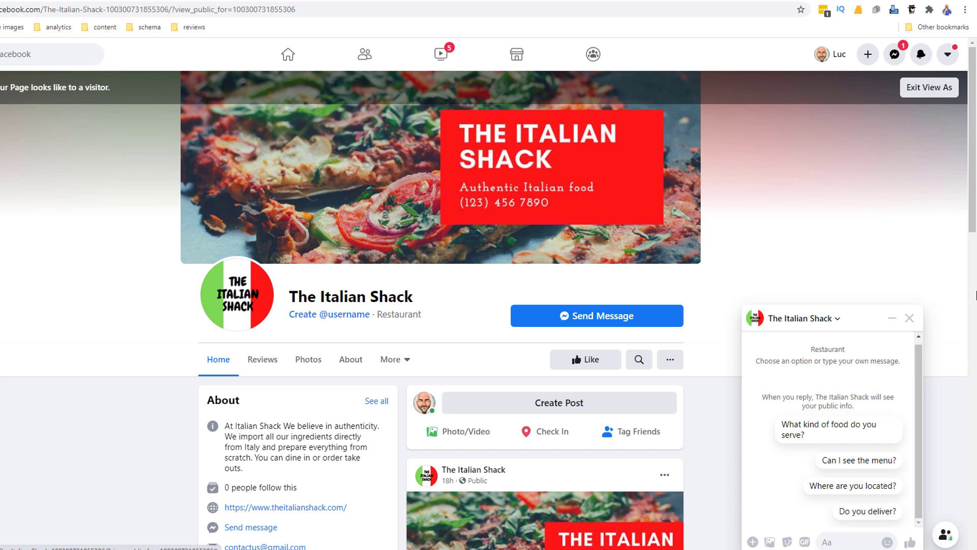
{"action": "left_click", "coordinate": [910, 318]}
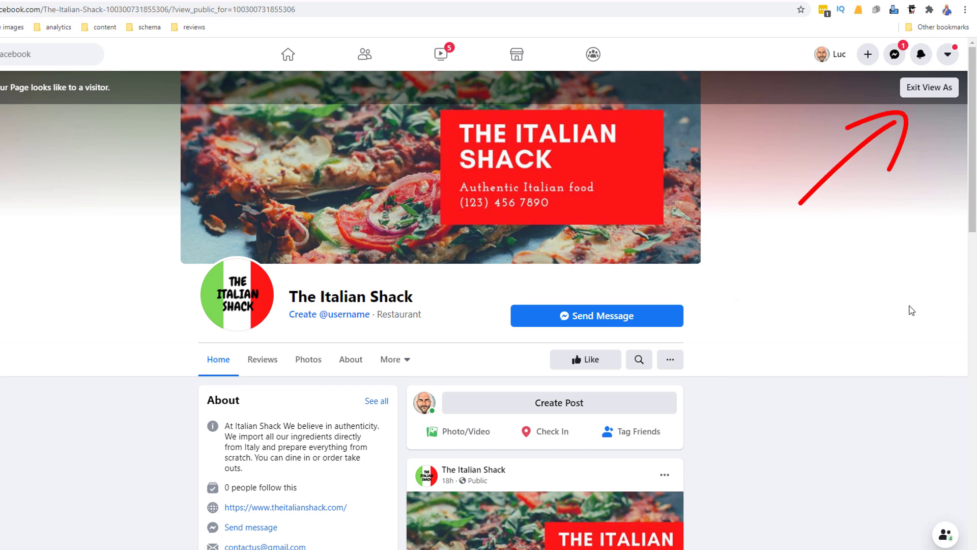
{"action": "left_click", "coordinate": [929, 89]}
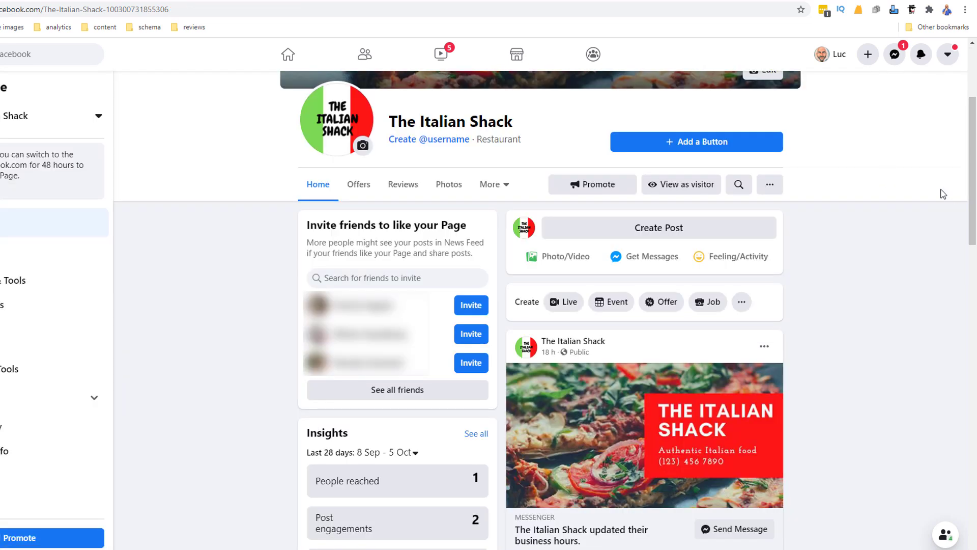
Add a Call Now button with the restaurant's pasted phone number and test it as a visitor
{"action": "left_click", "coordinate": [687, 143]}
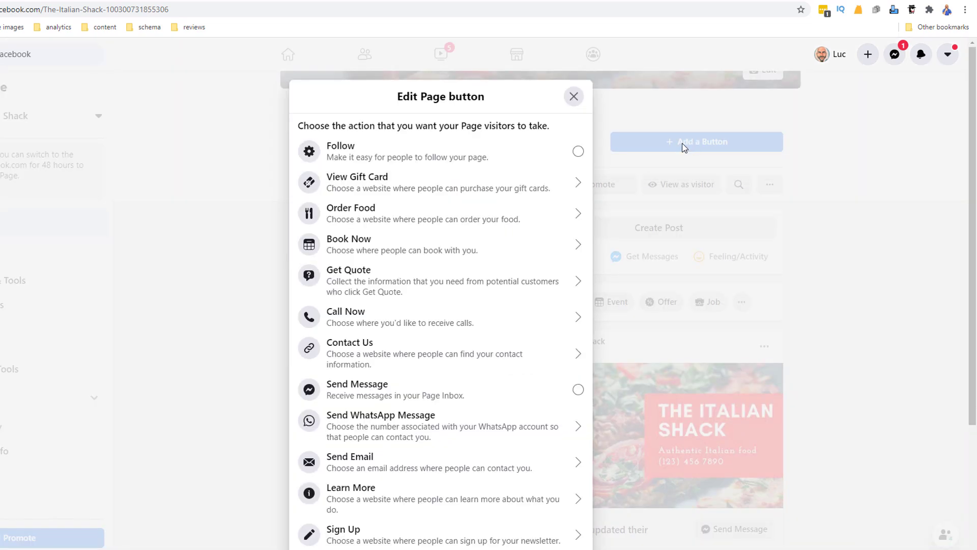
{"action": "scroll", "coordinate": [533, 277], "scroll_direction": "down", "scroll_amount": 3}
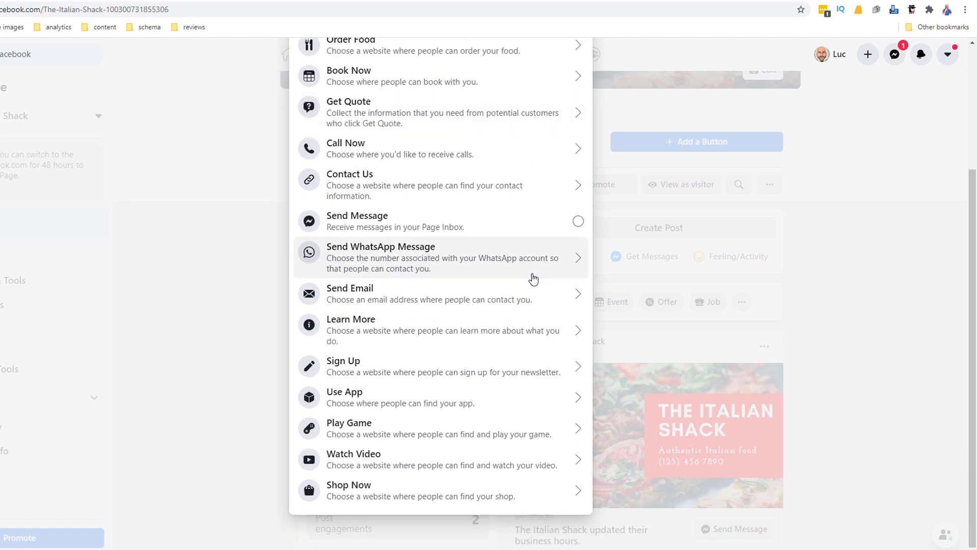
{"action": "scroll", "coordinate": [532, 277], "scroll_direction": "up", "scroll_amount": 1}
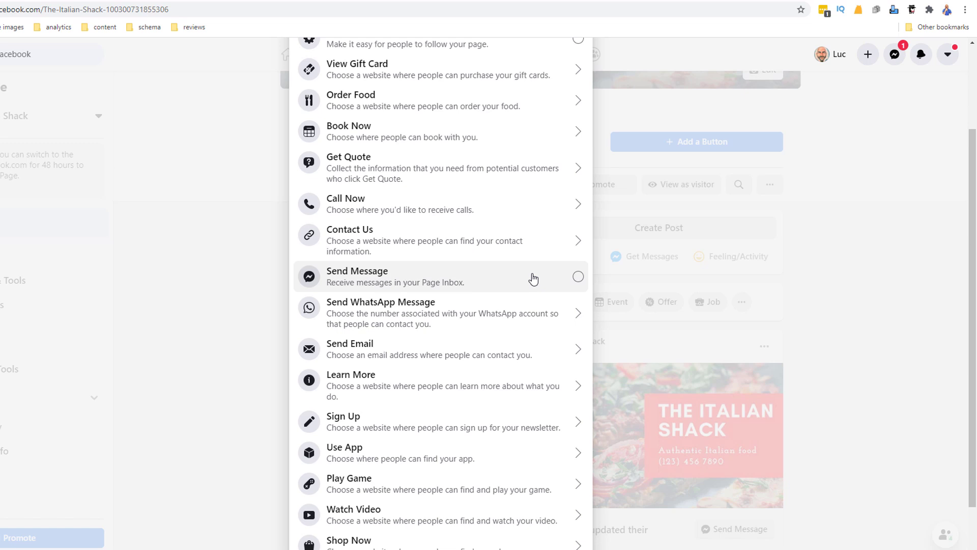
{"action": "scroll", "coordinate": [532, 277], "scroll_direction": "up", "scroll_amount": 1}
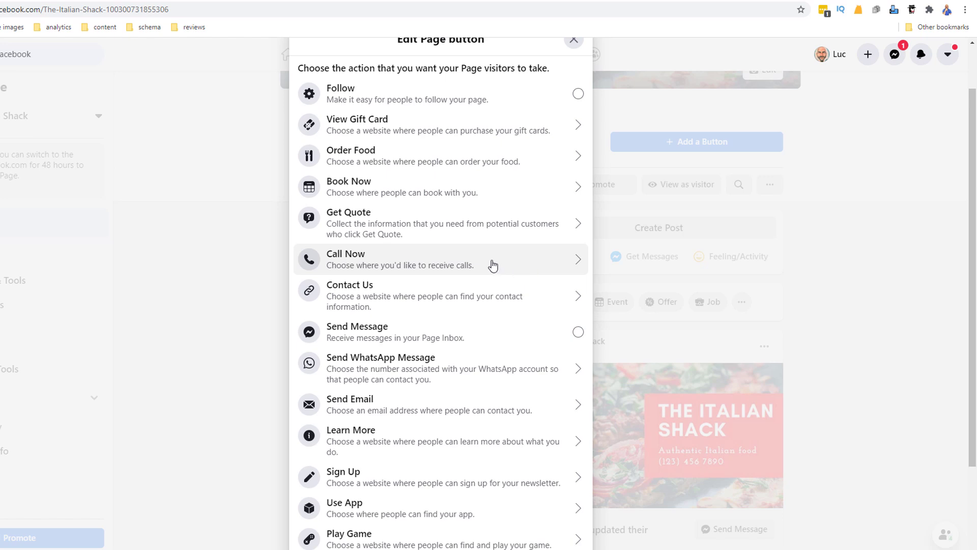
{"action": "left_click", "coordinate": [493, 262]}
{"action": "key", "text": "ctrl+v"}
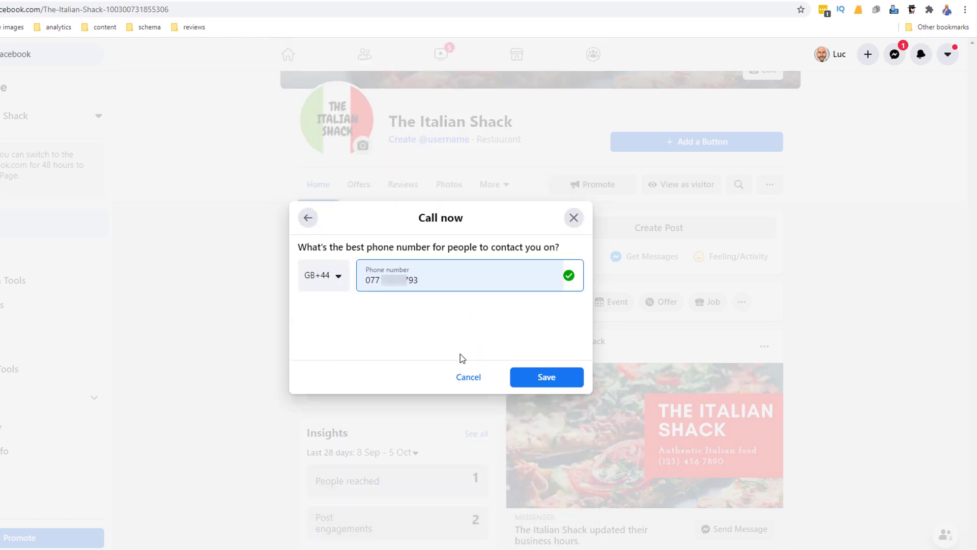
{"action": "left_click", "coordinate": [524, 377]}
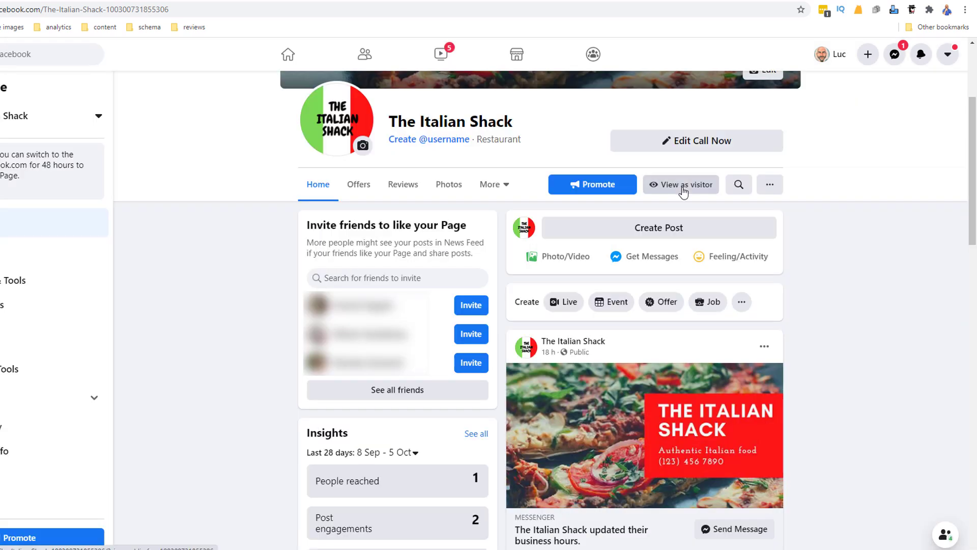
{"action": "left_click", "coordinate": [683, 188]}
{"action": "left_click", "coordinate": [600, 146]}
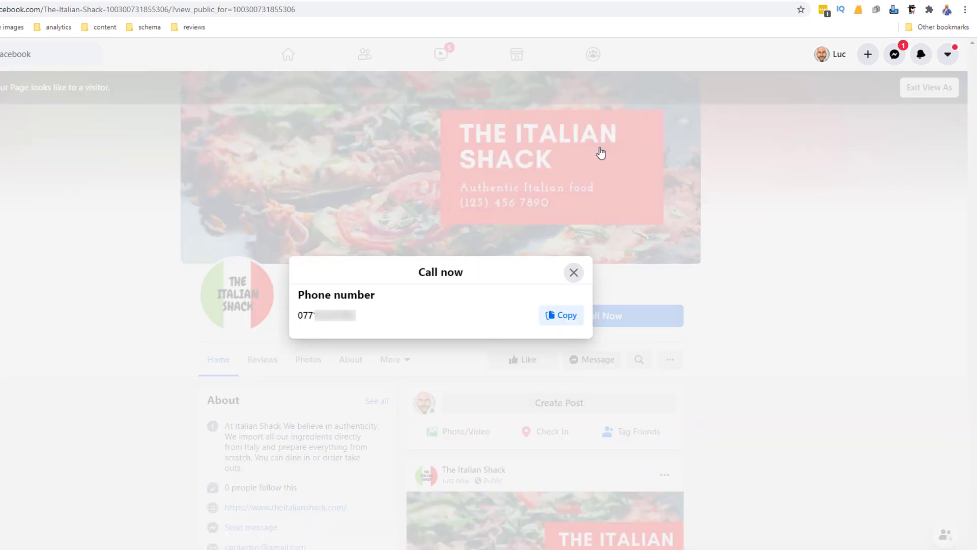
{"action": "left_click", "coordinate": [574, 272]}
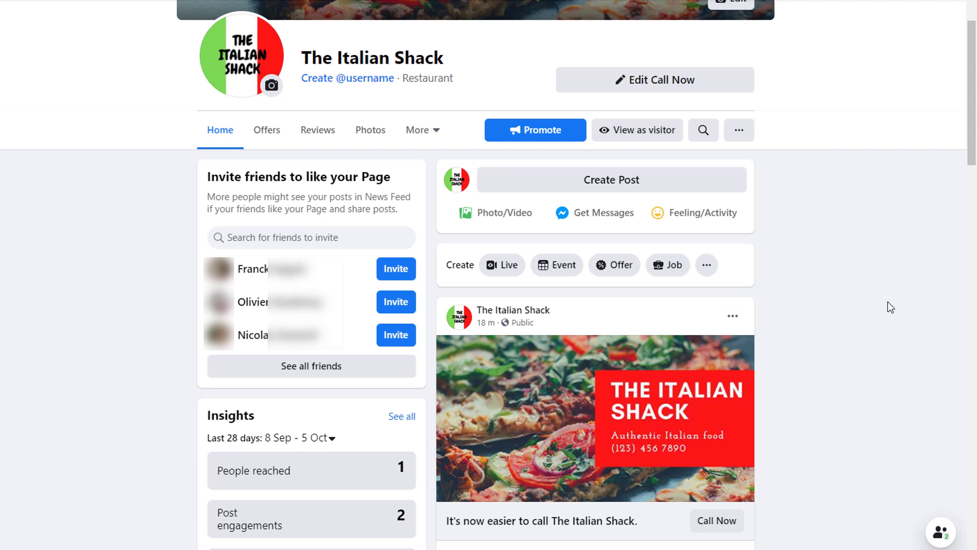
Select all 76 friends in the full invite list and send them invitations
{"action": "left_click", "coordinate": [303, 374]}
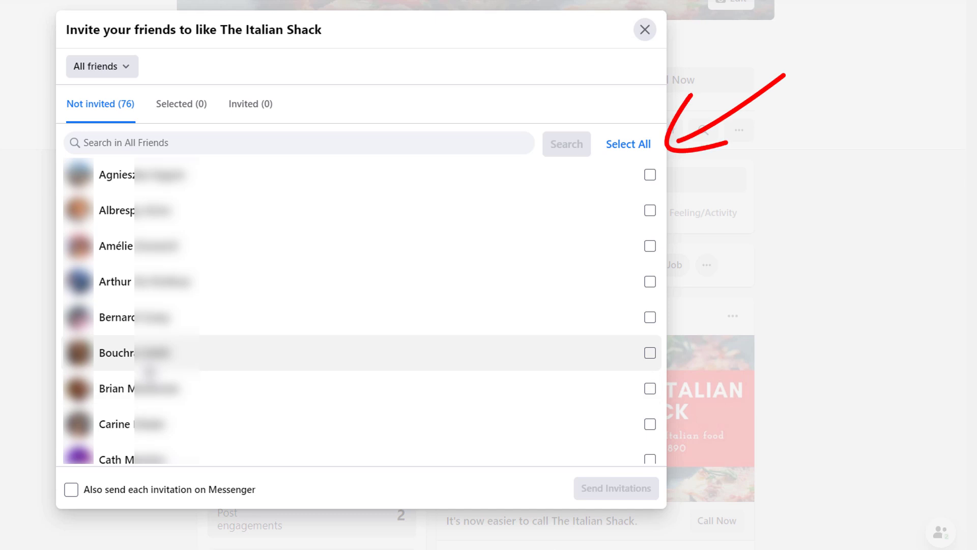
{"action": "left_click", "coordinate": [625, 147]}
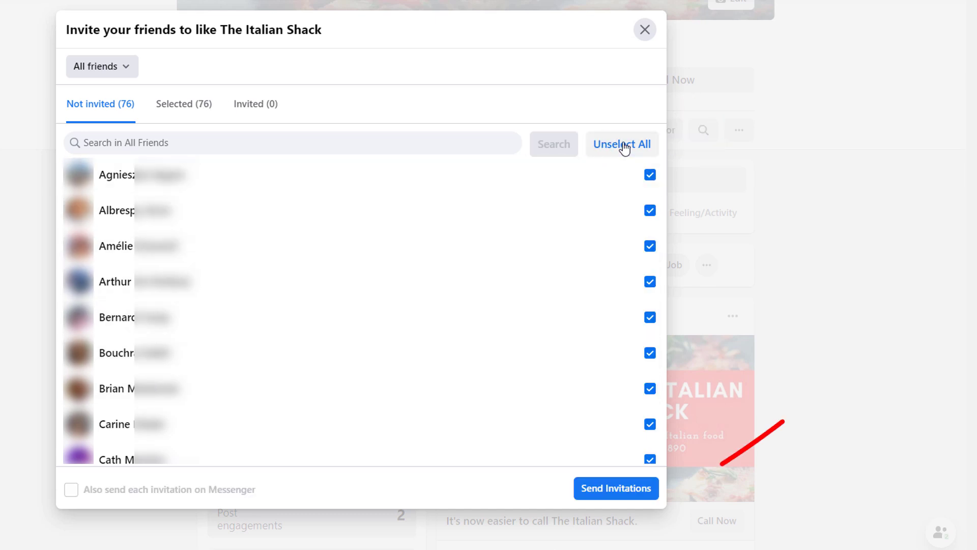
{"action": "left_click", "coordinate": [616, 489]}
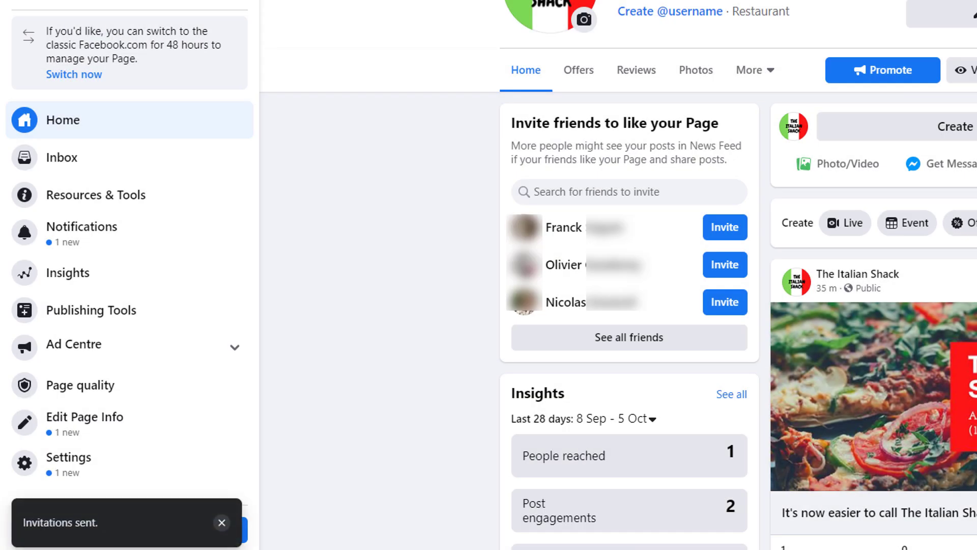